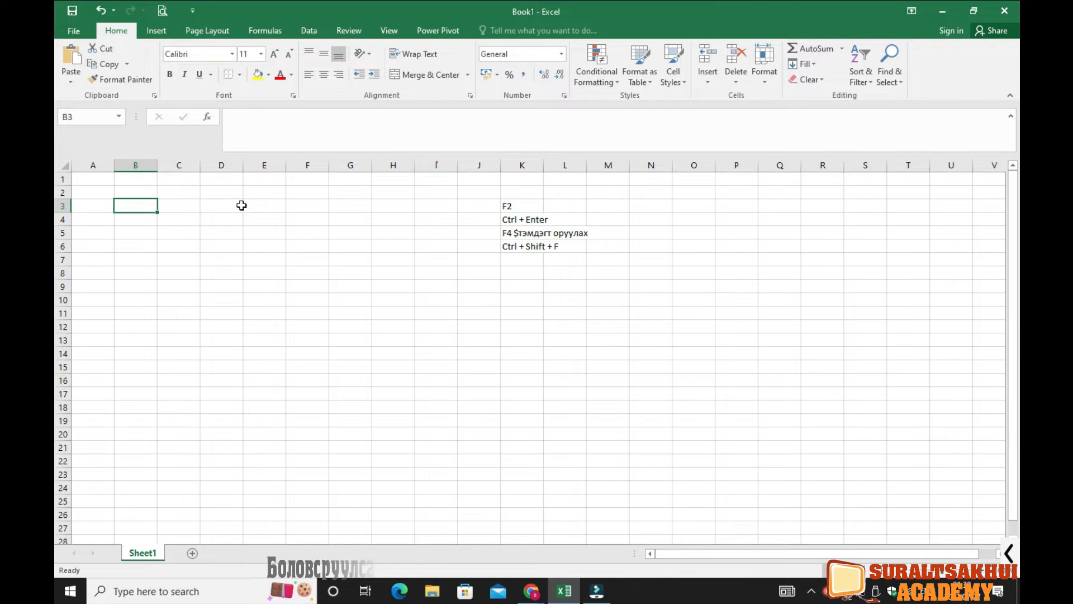
left_click(262, 209)
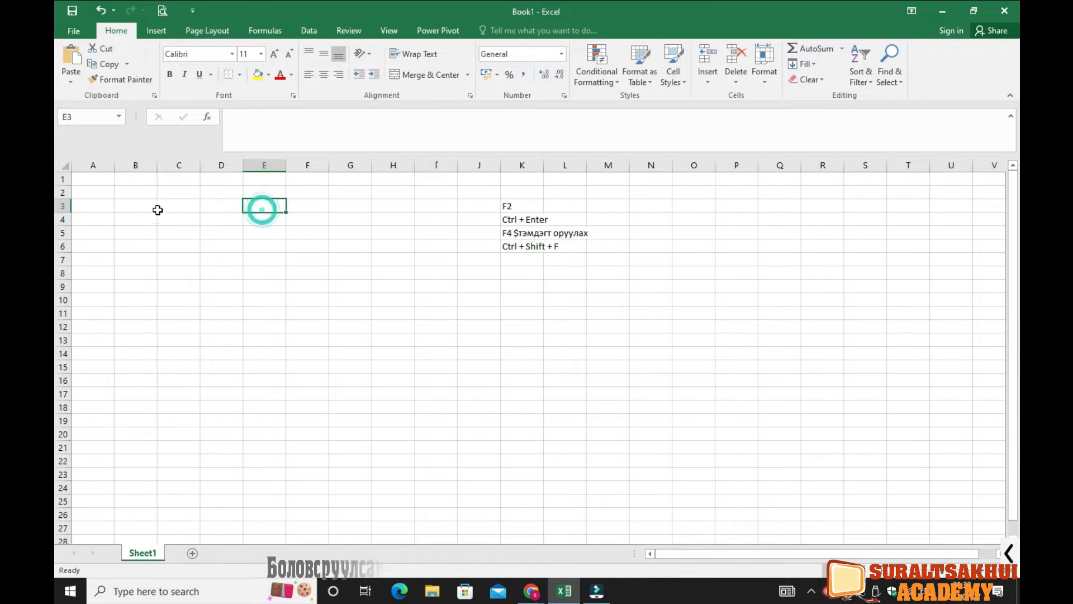
left_click(100, 211)
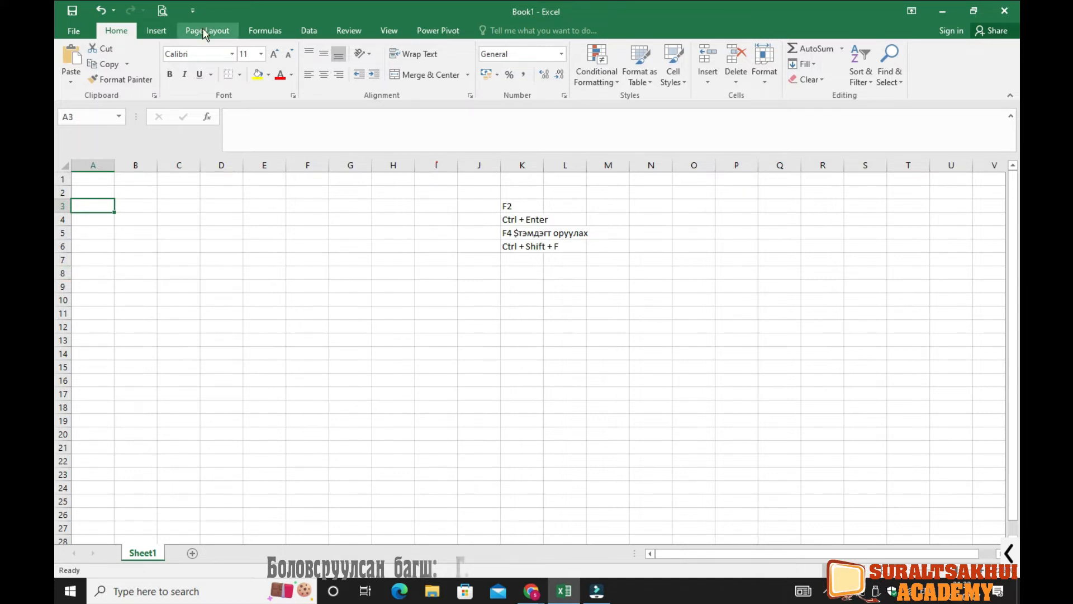
left_click_drag(942, 571, 952, 578)
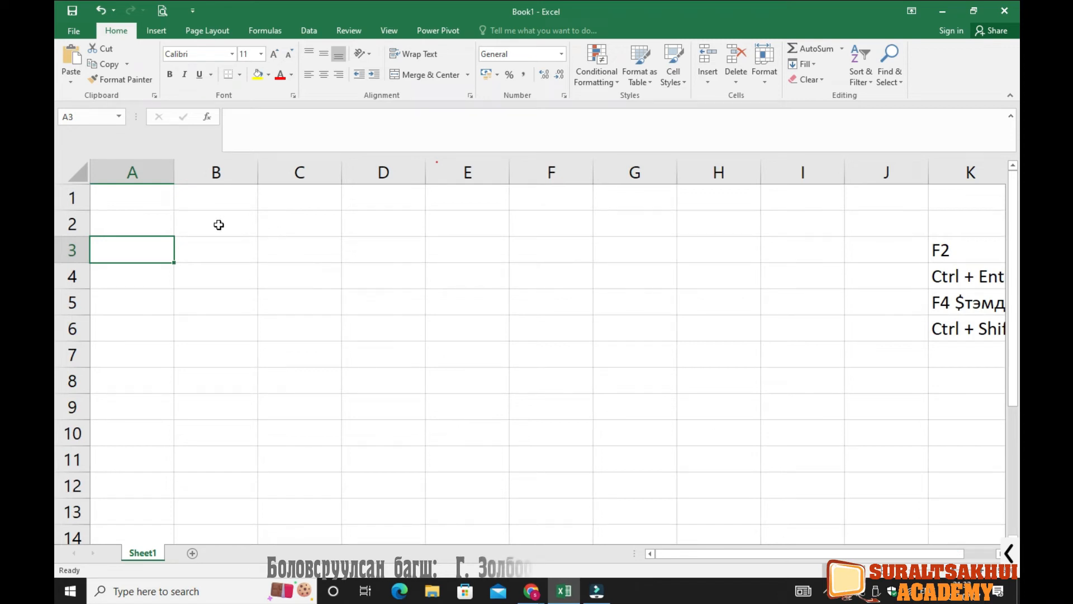
left_click(235, 269)
left_click(180, 229)
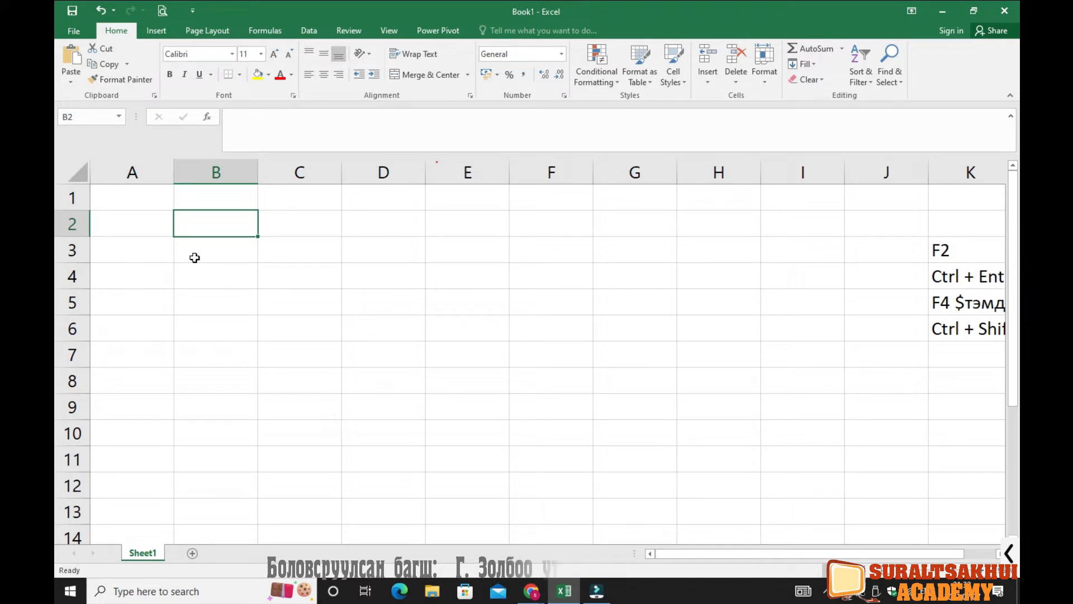
Enter 1 in cell B3 and 2 in cell B4
left_click(194, 257)
type("1")
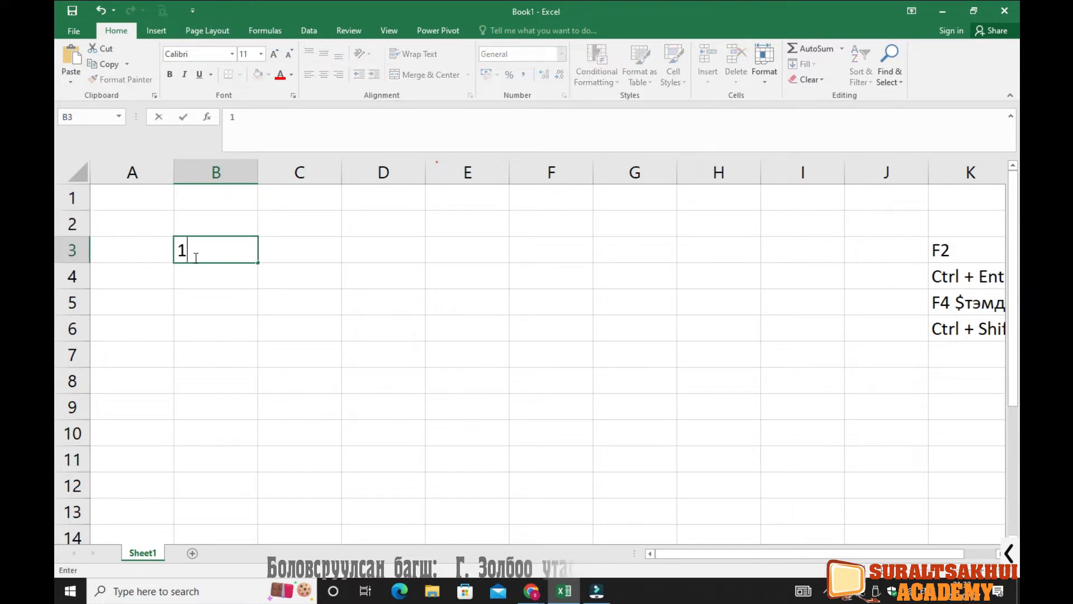
key("Return")
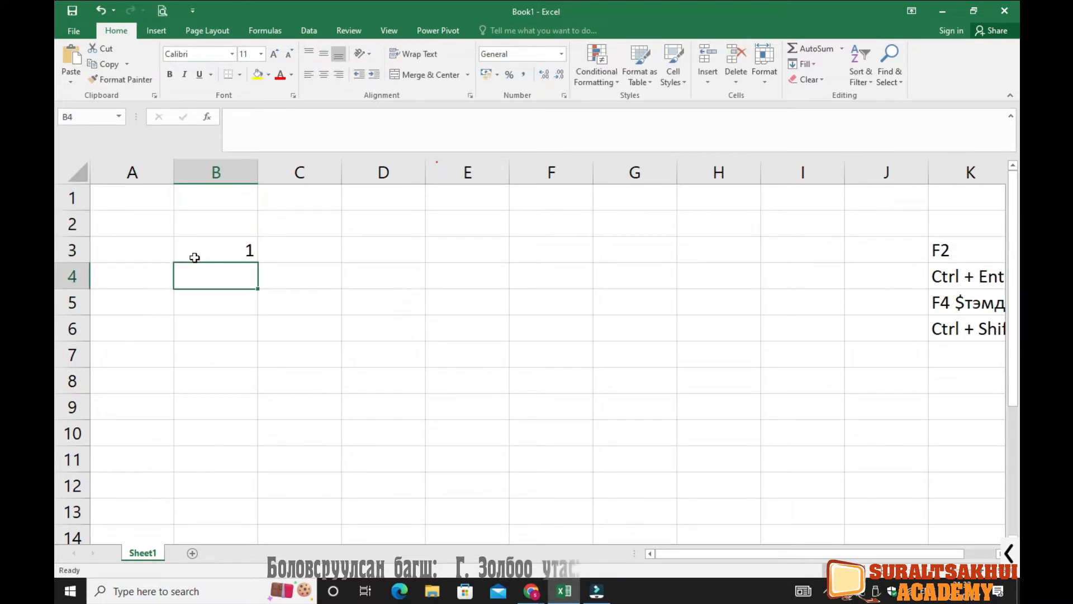
type("2")
left_click(230, 250)
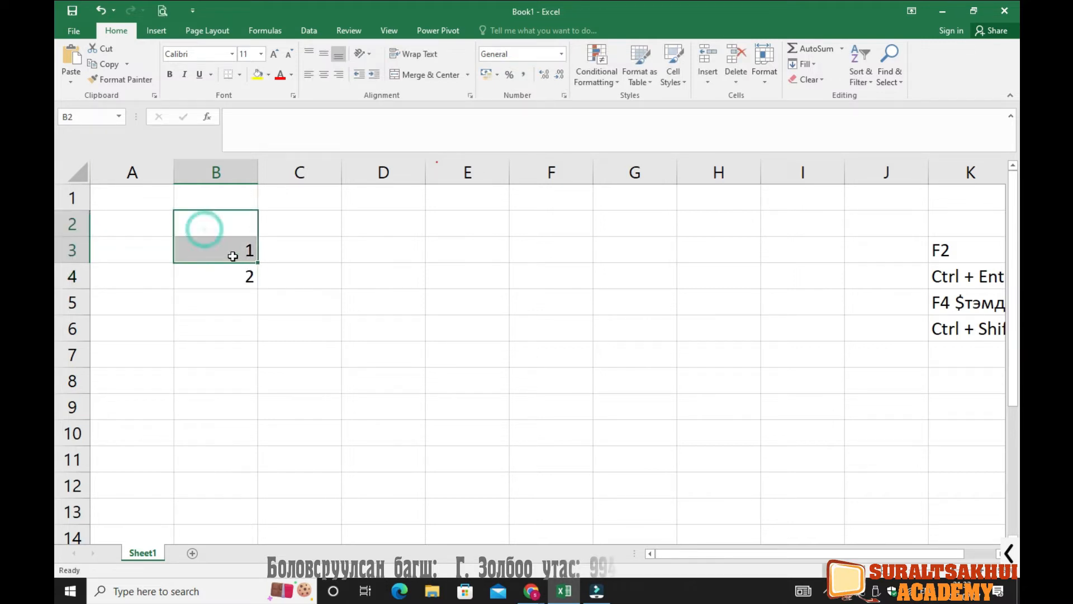
left_click(235, 295)
left_click(232, 249)
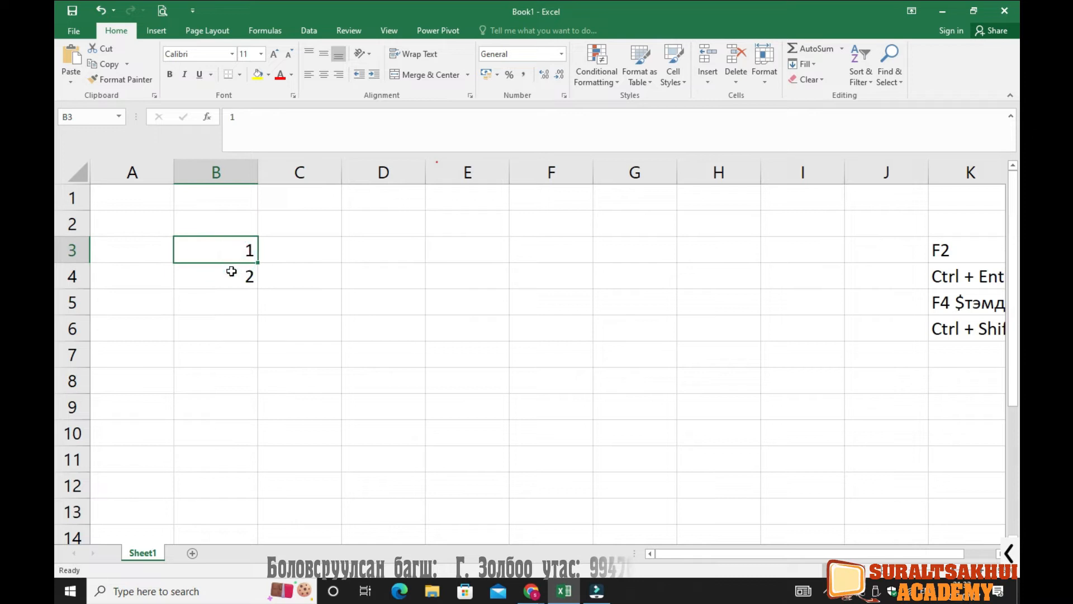
left_click(233, 270)
left_click(228, 250)
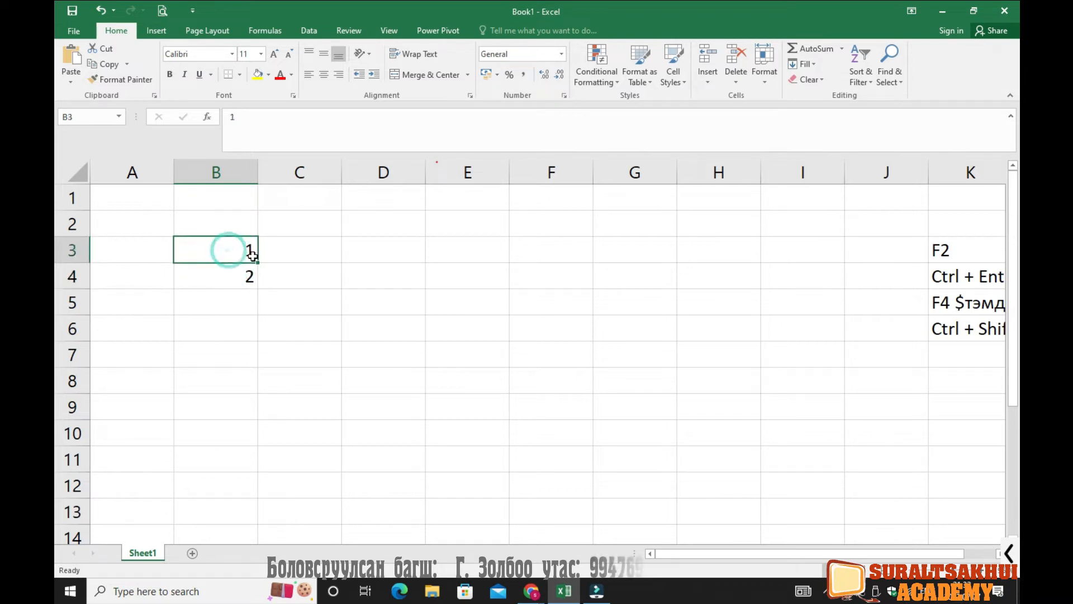
Enter 2 in cell C2 as the first number of the horizontal header row
left_click(311, 221)
type("2")
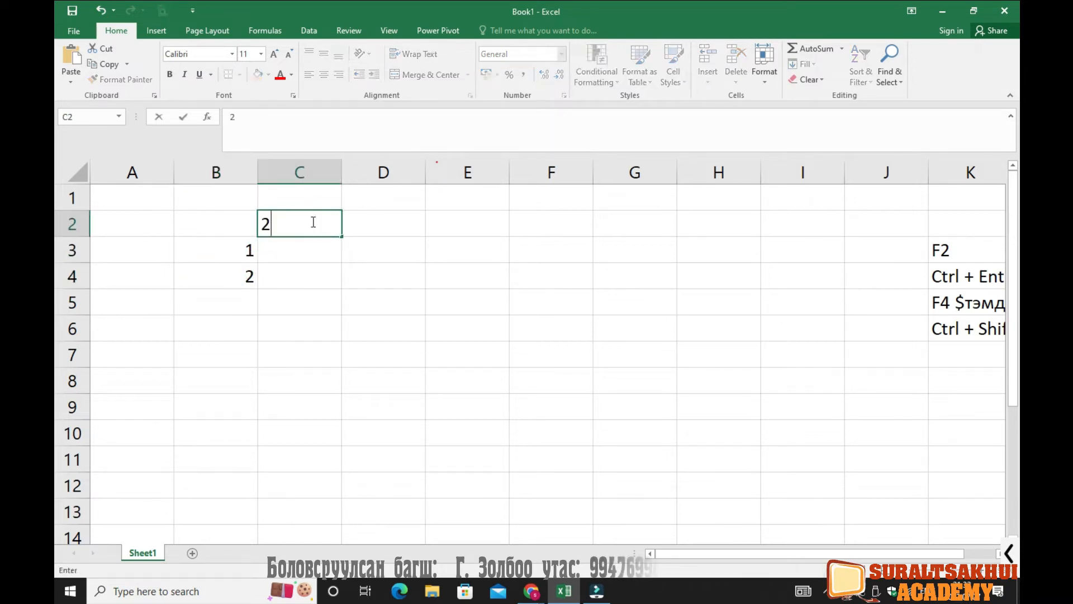
left_click(281, 251)
left_click(284, 217)
left_click(277, 279)
left_click(217, 274)
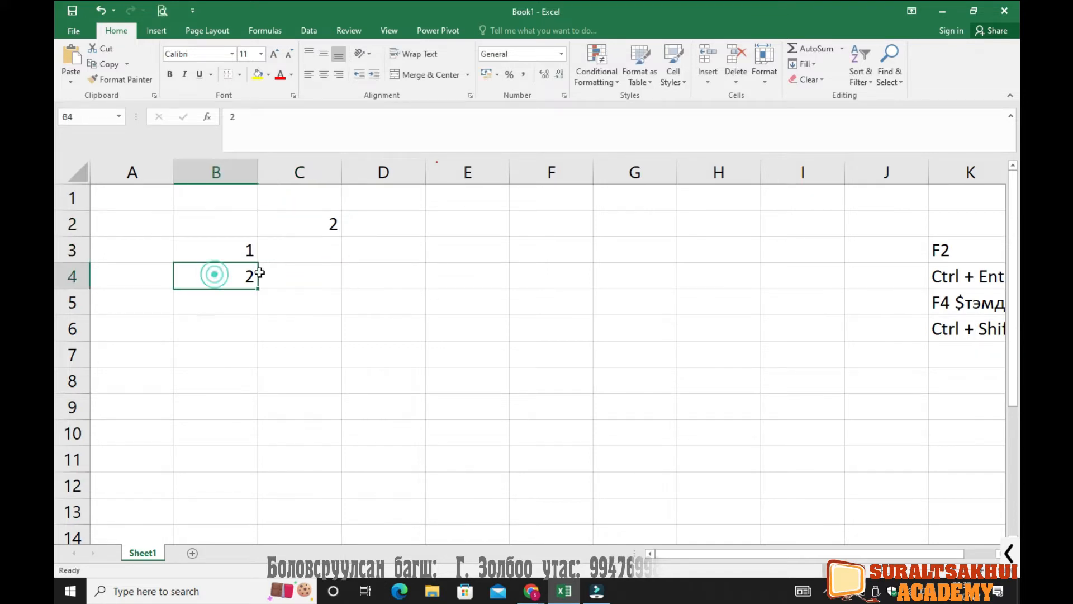
left_click(311, 223)
left_click(241, 258)
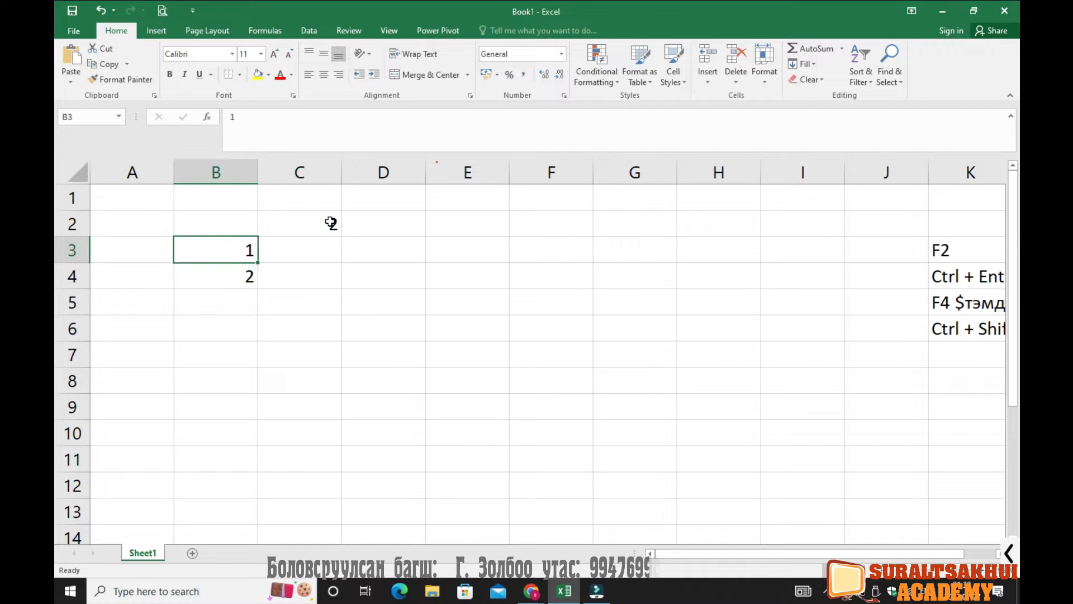
left_click(330, 223)
left_click(365, 230)
left_click(300, 222)
left_click_drag(230, 254, 253, 295)
left_click(334, 218)
Select B3:B4 and mark its fill handle with a small green pen dot, returning to the normal pointer
left_click_drag(231, 247, 221, 276)
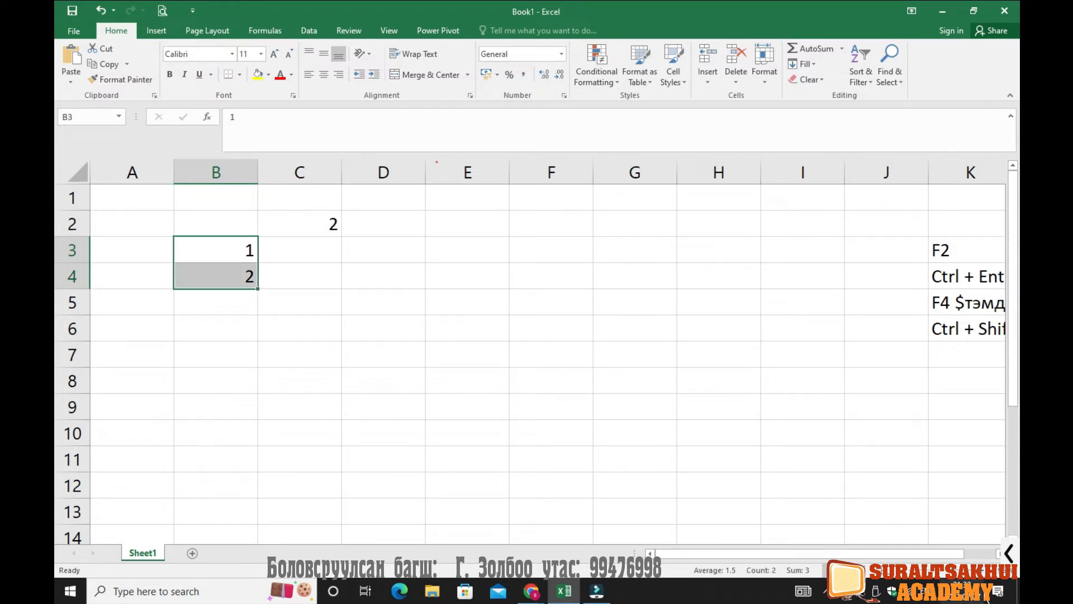
left_click(1009, 553)
left_click(673, 552)
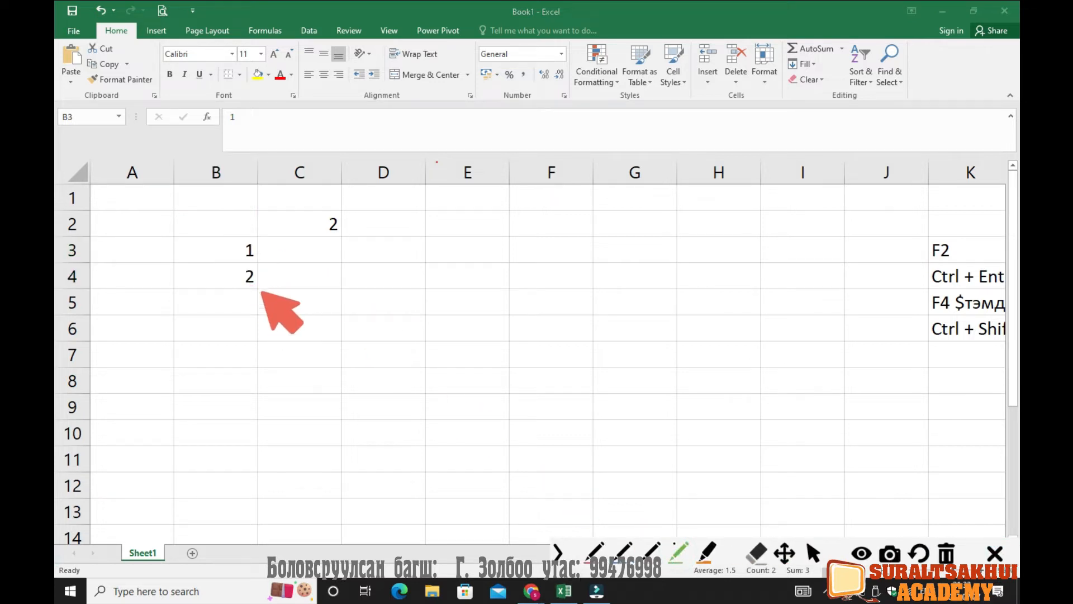
left_click(259, 288)
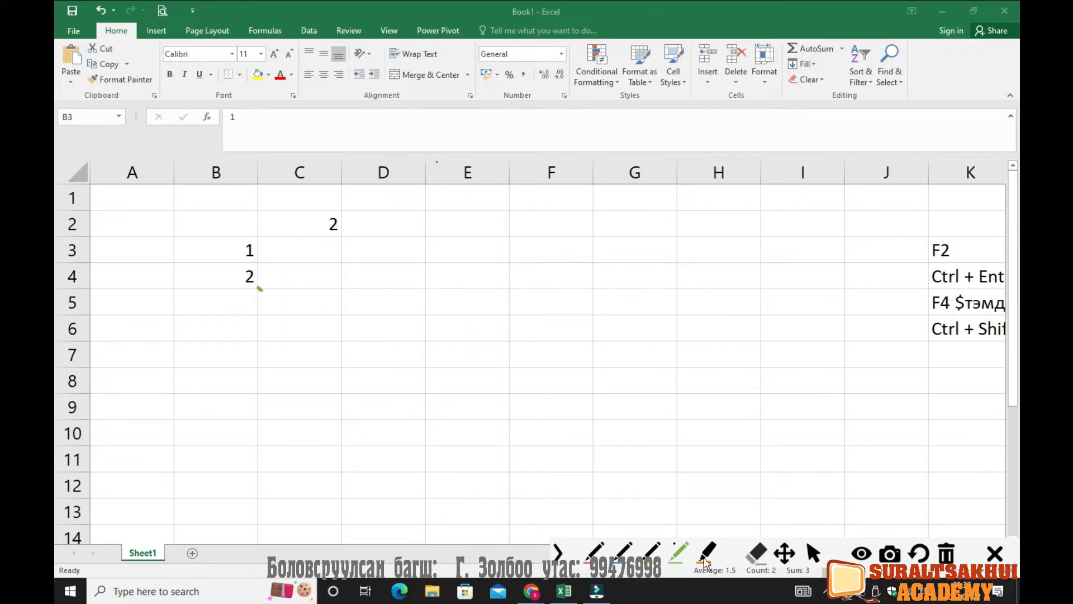
left_click(813, 553)
Extend the number series from B3:B4 down to B11 so that it runs from 1 to 9
left_click_drag(208, 251, 221, 276)
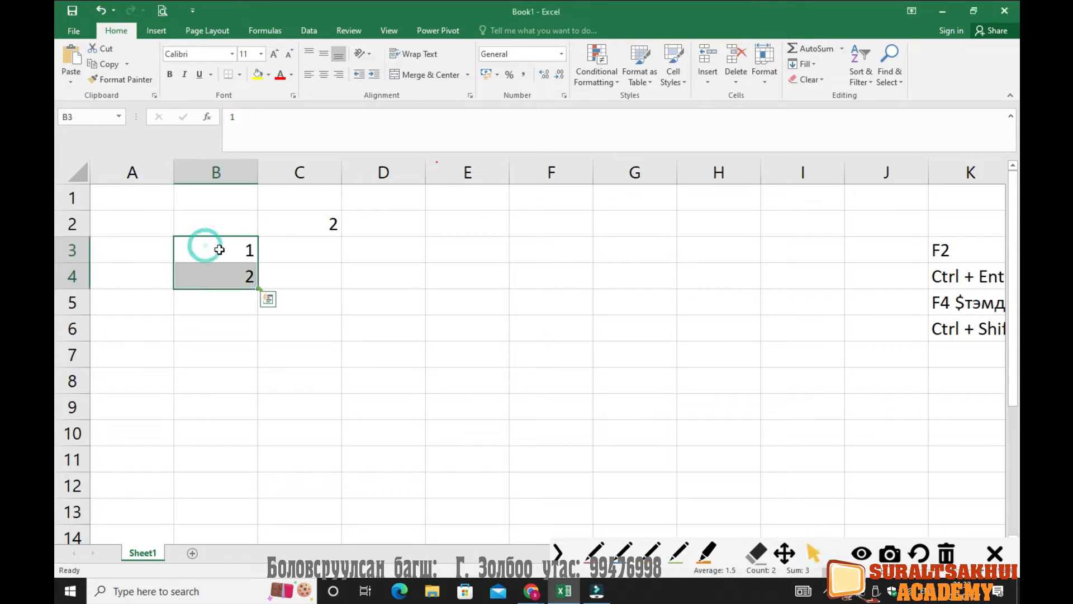
left_click(257, 291)
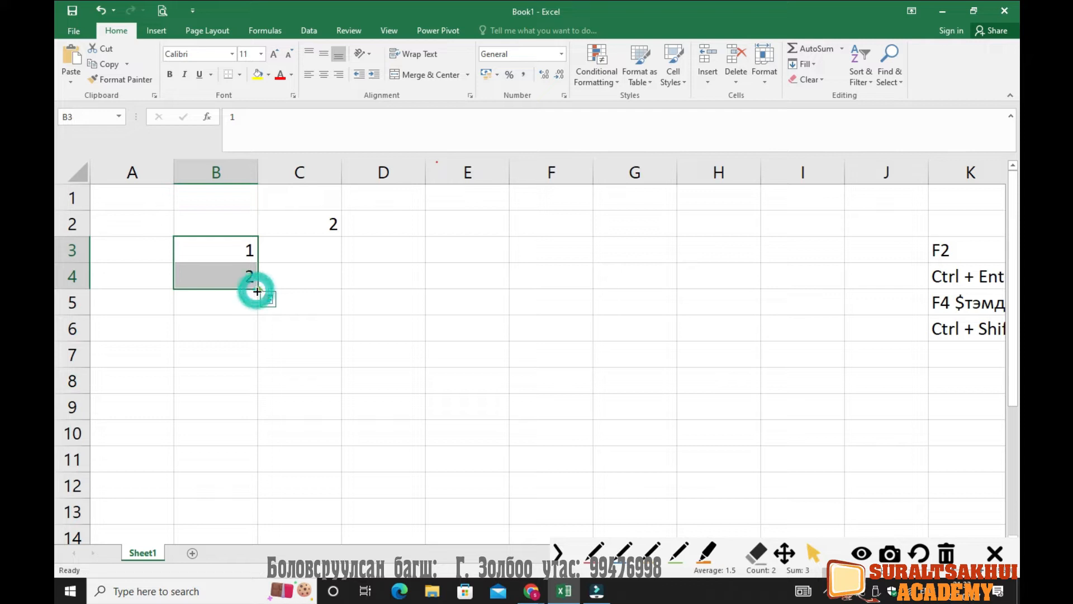
left_click_drag(257, 291, 260, 401)
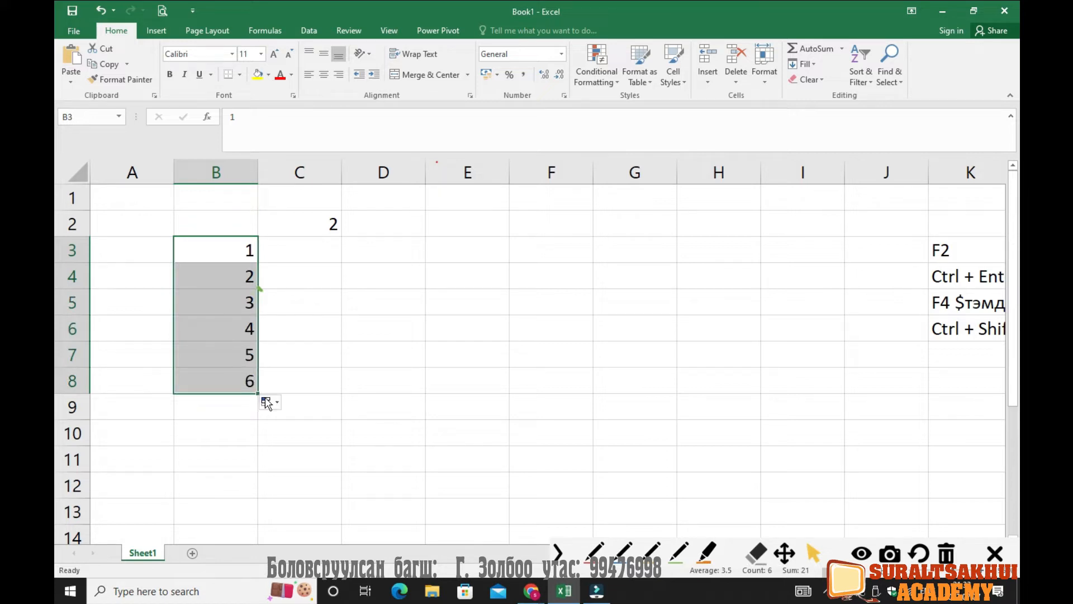
left_click_drag(256, 394, 259, 466)
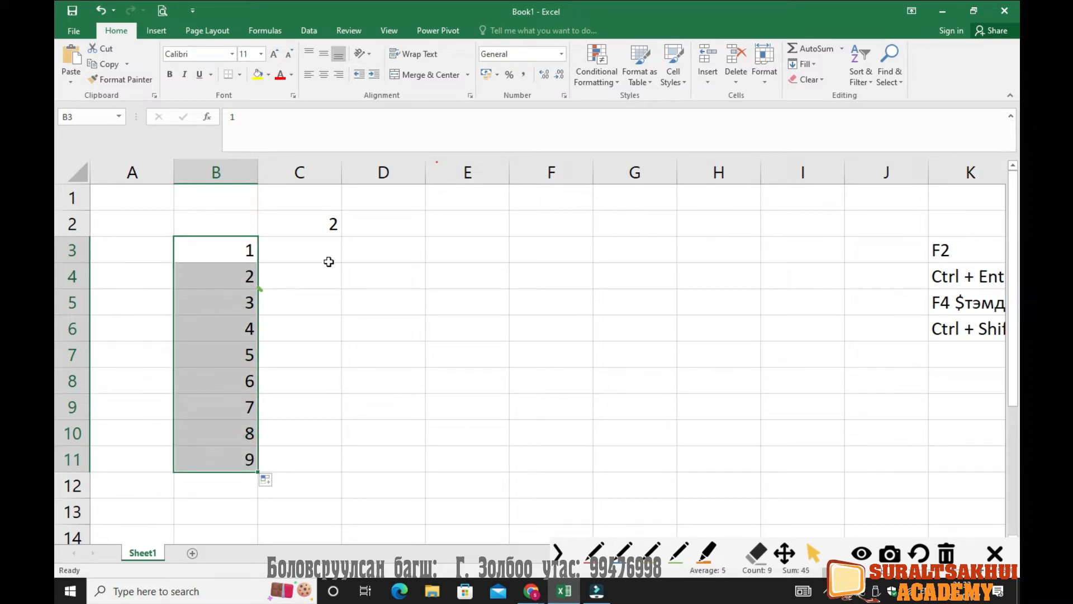
Enter the formula =C2*B3 in cell C3 to multiply the column header by the row number
left_click(320, 248)
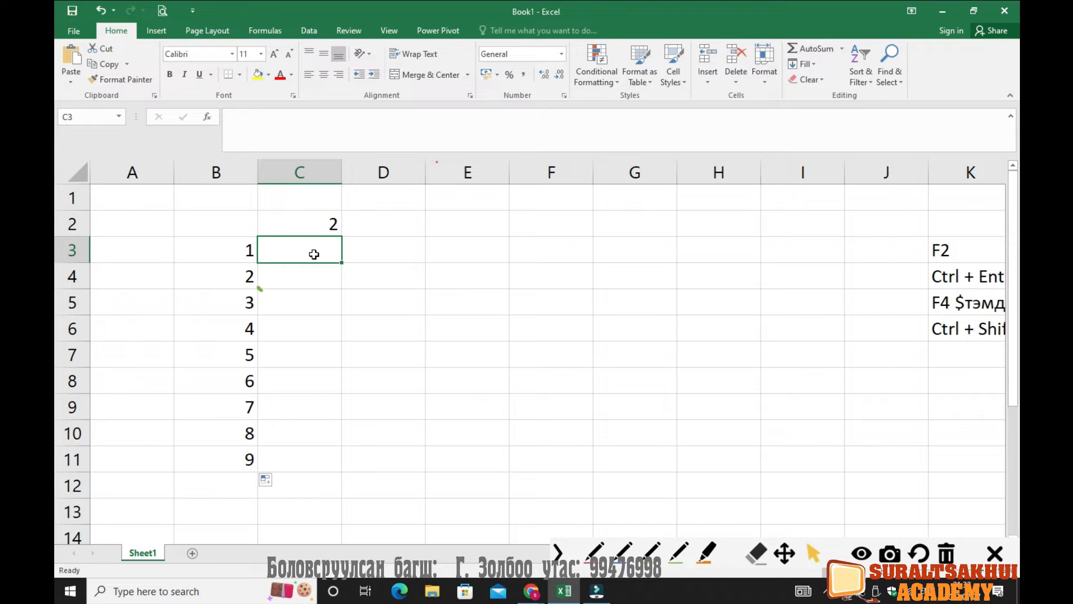
type("=")
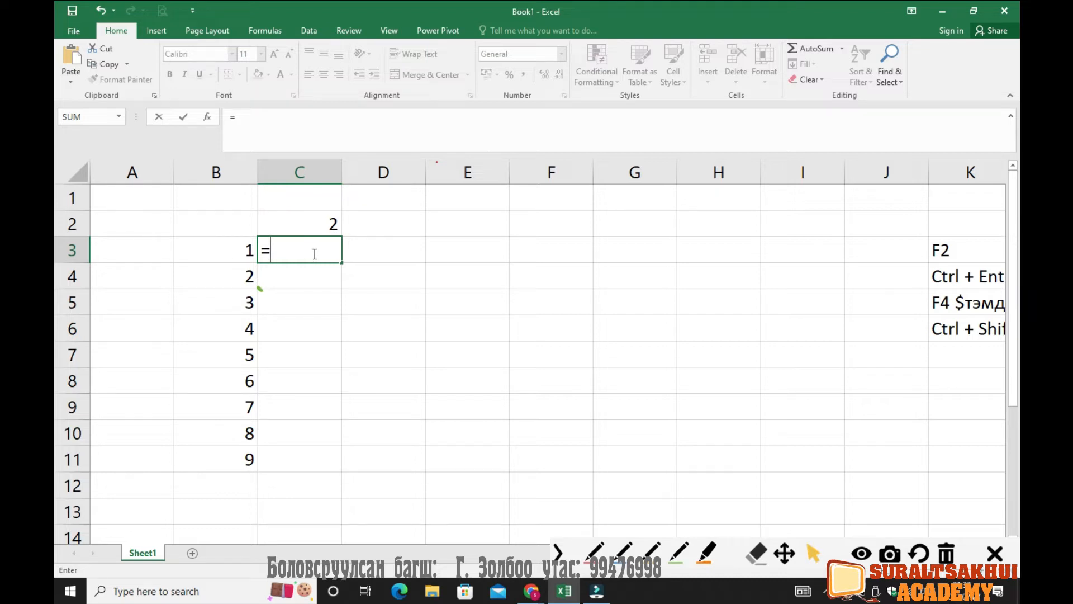
left_click(313, 217)
type("*")
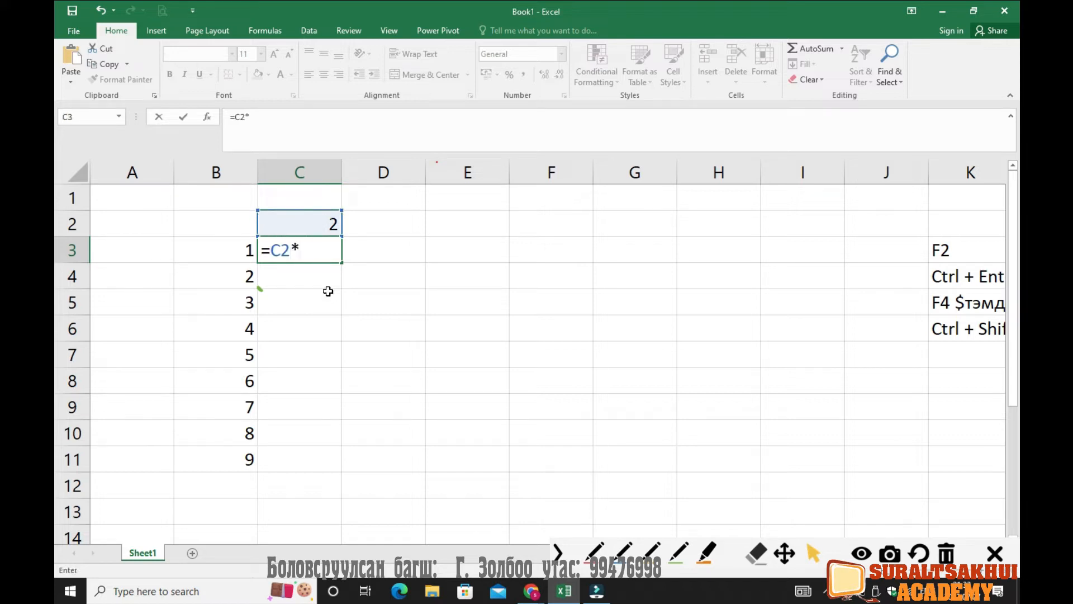
left_click(220, 246)
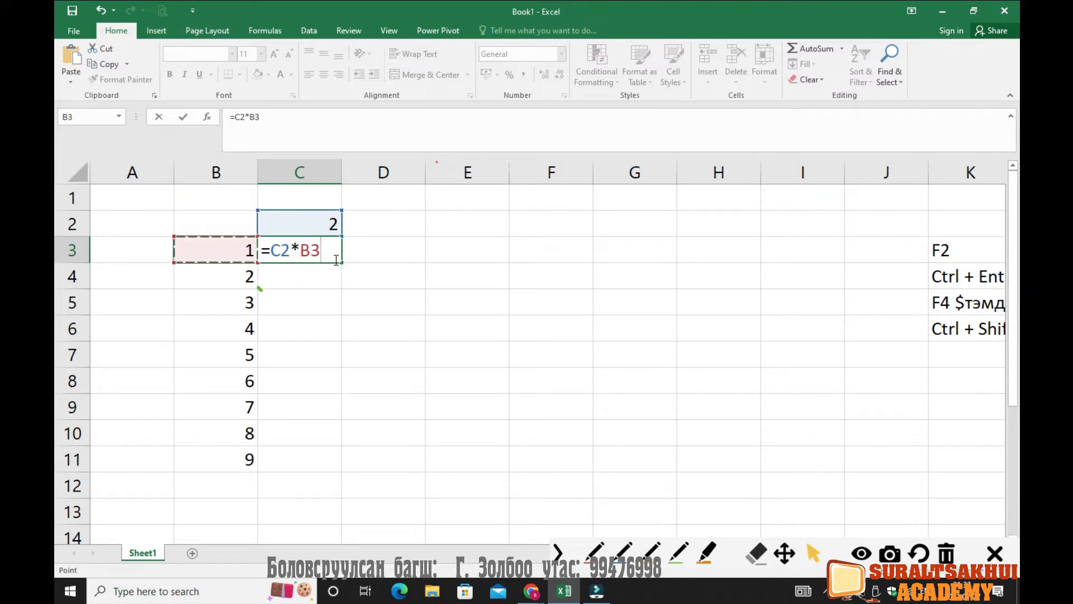
key("Return")
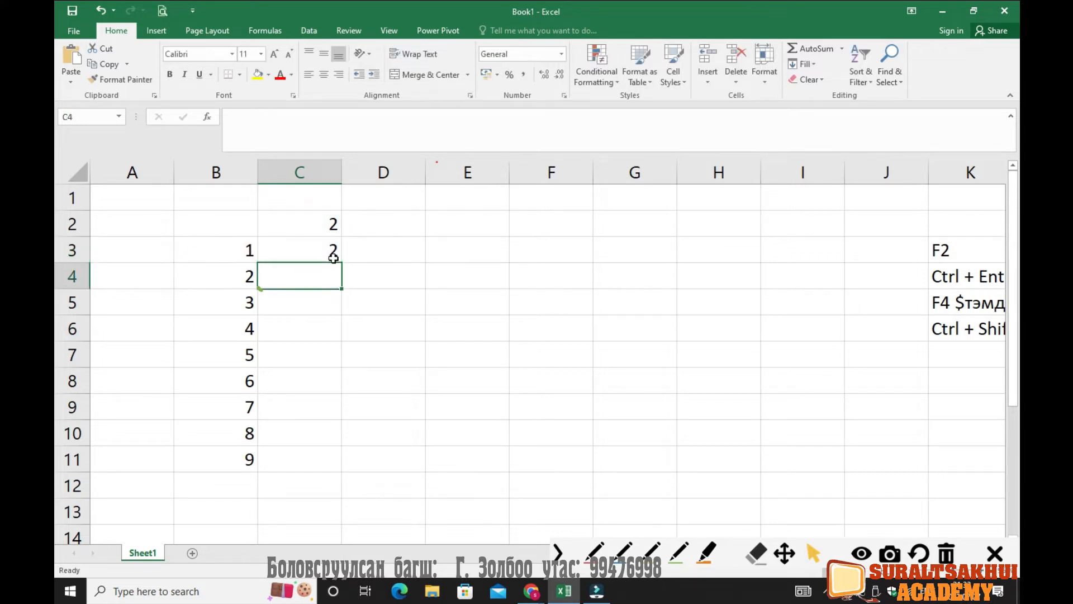
left_click(320, 222)
left_click(310, 248)
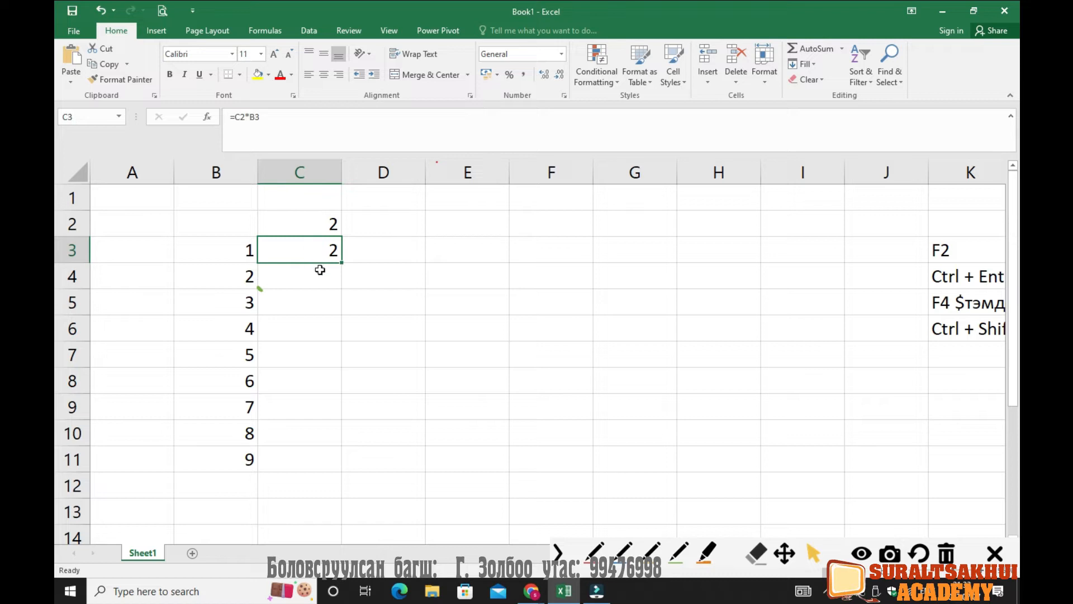
left_click(332, 225)
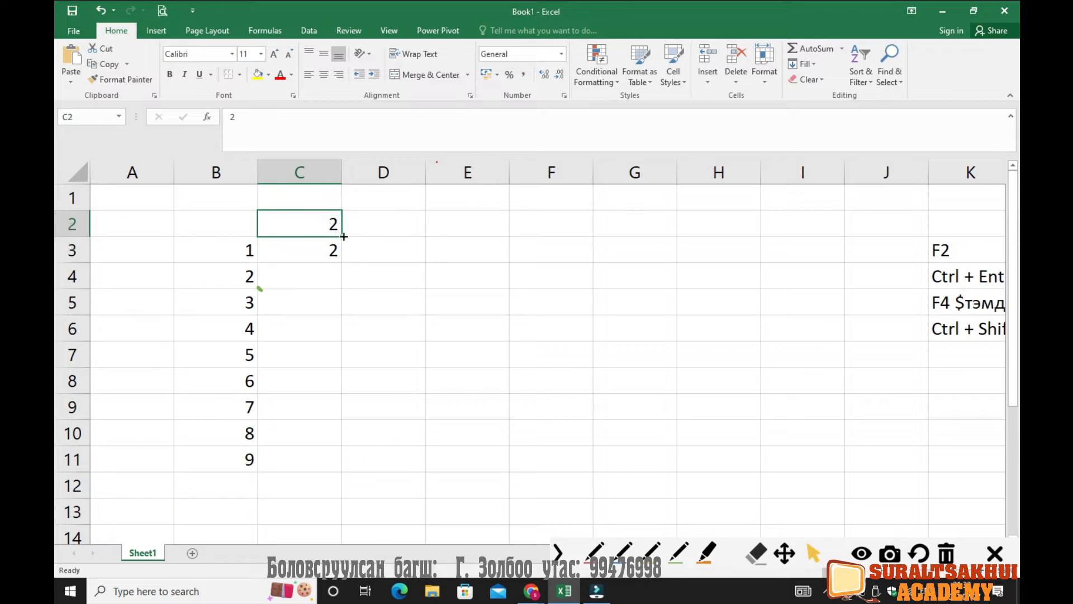
Enter 3 in cell D2 and extend the series from C2:D2 across row 2 to 9 in J2
left_click(359, 221)
type("3")
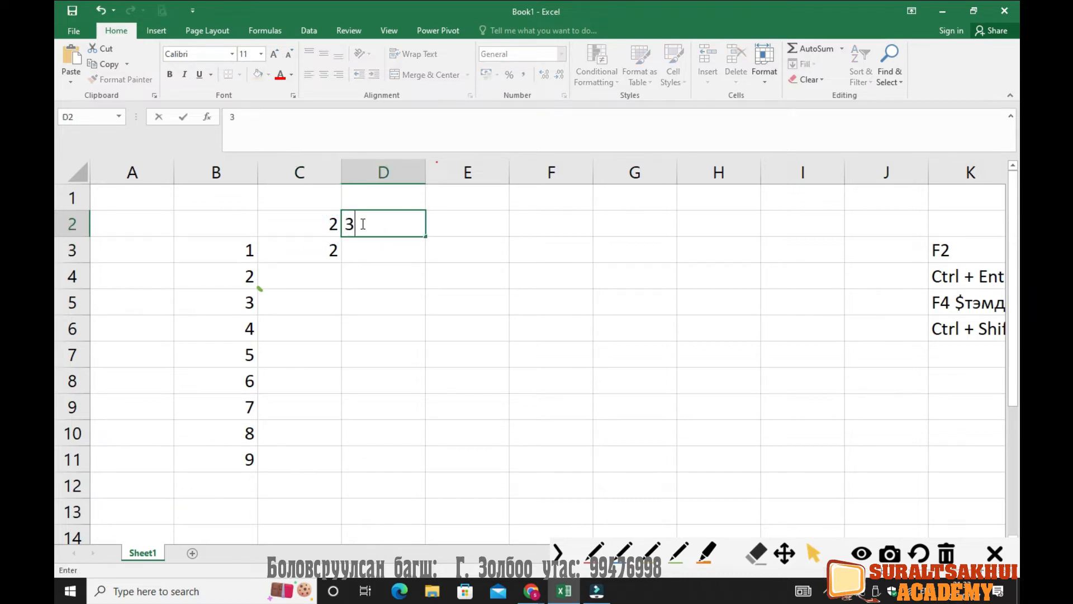
left_click(323, 223)
left_click_drag(302, 226, 904, 232)
left_click(664, 285)
left_click(371, 257)
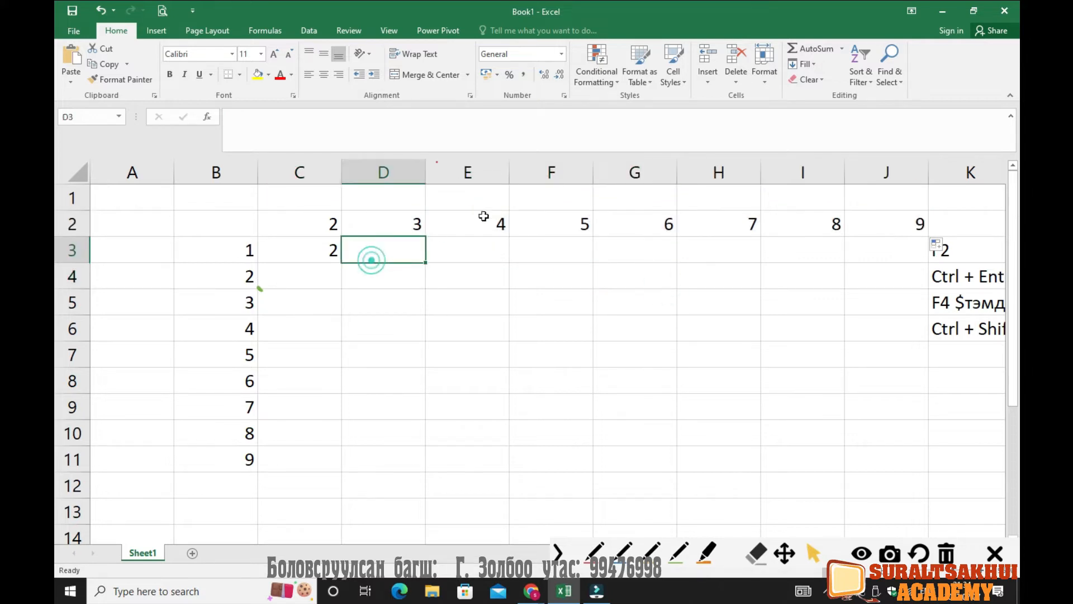
Narrow columns C through J to one equal width that just fits the short numbers
left_click_drag(315, 173, 927, 170)
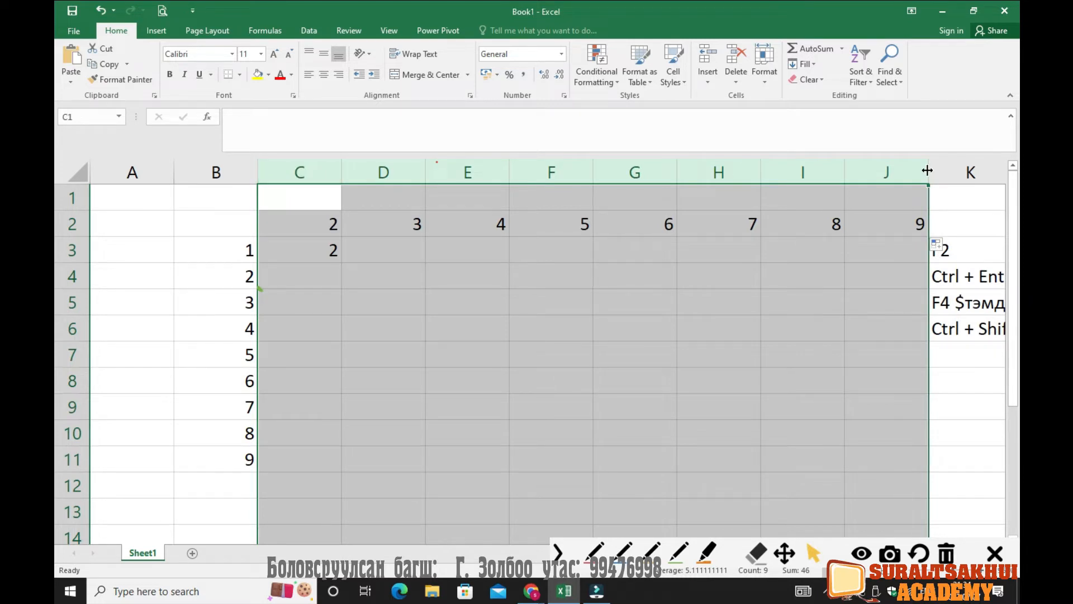
left_click_drag(927, 171, 878, 183)
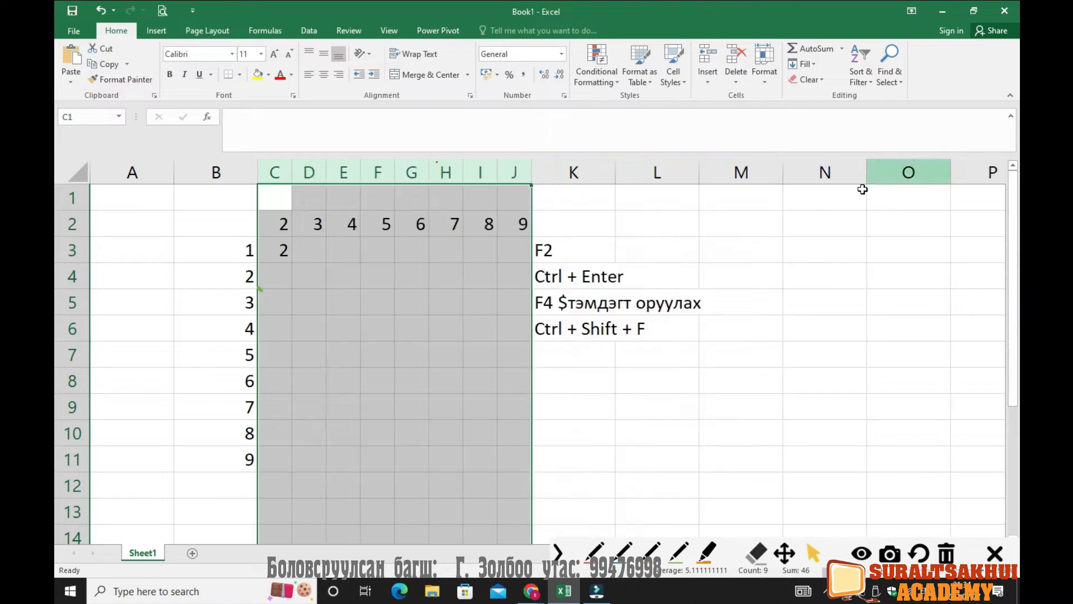
left_click(329, 247)
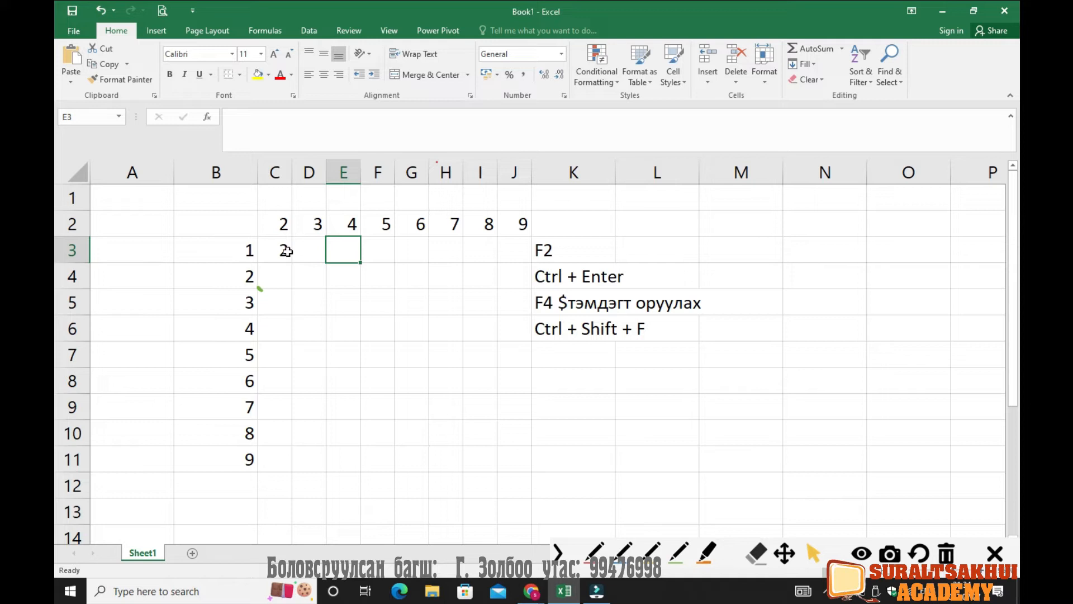
Copy the C3 formula down through C11 and inspect the resulting formulas in C7, C8 and C10
left_click(288, 250)
left_click_drag(291, 265, 292, 468)
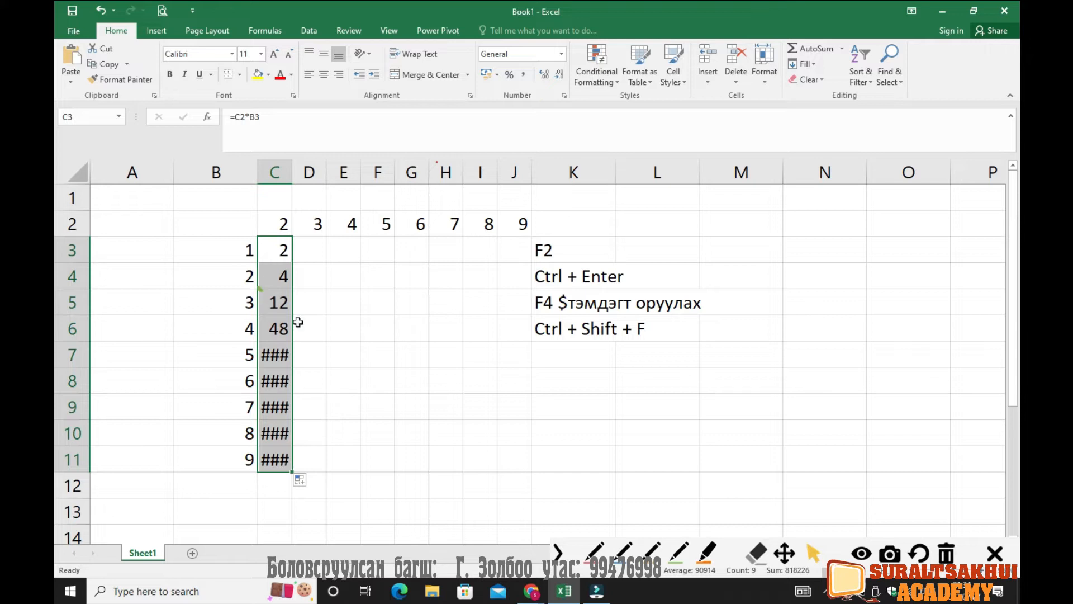
left_click(282, 353)
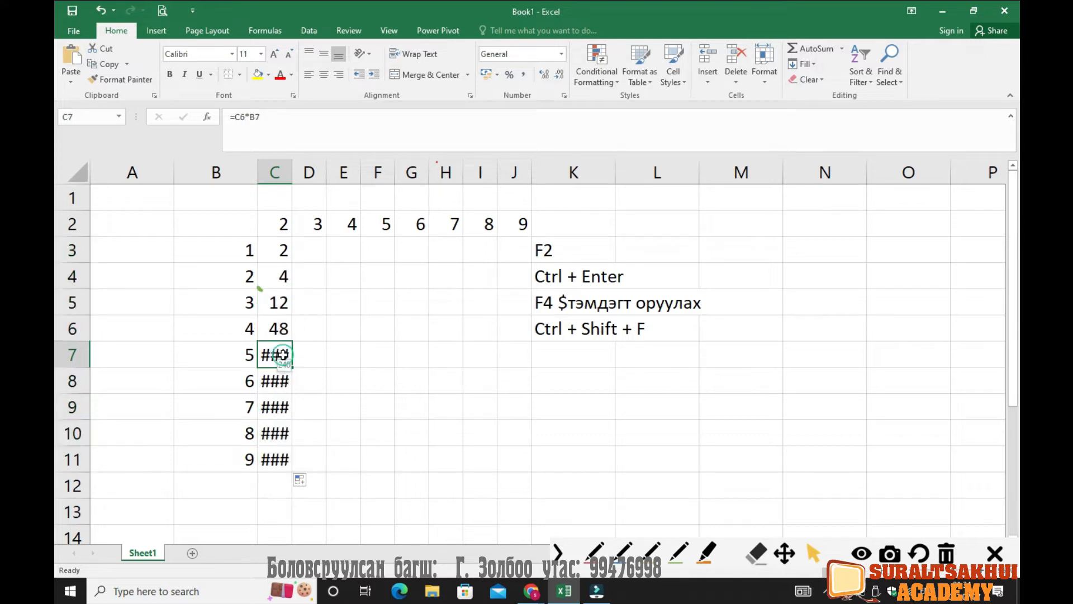
left_click(279, 383)
left_click(277, 433)
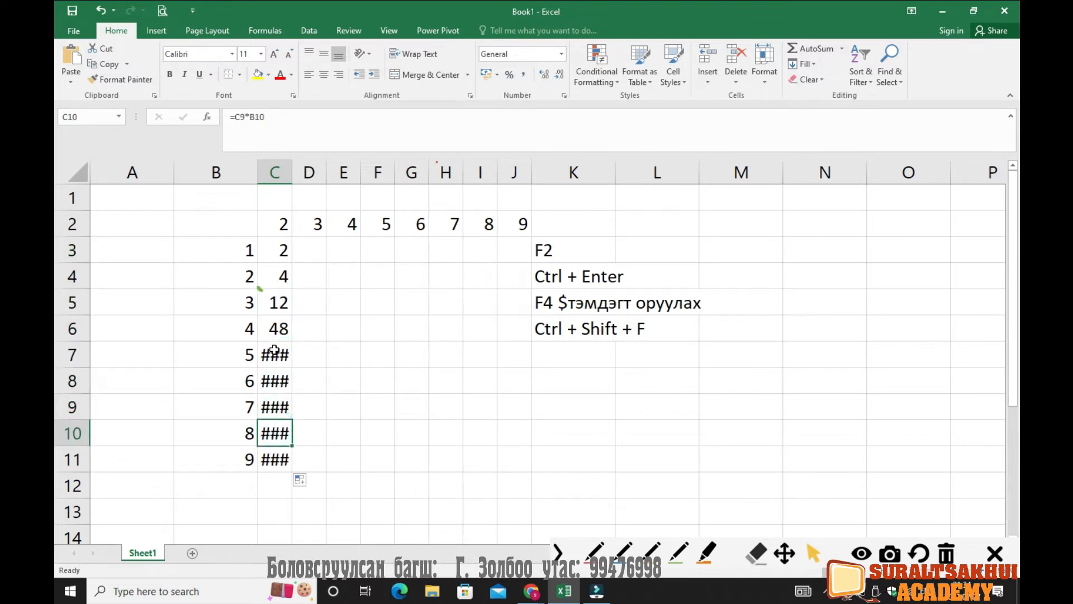
left_click(275, 352)
left_click(277, 381)
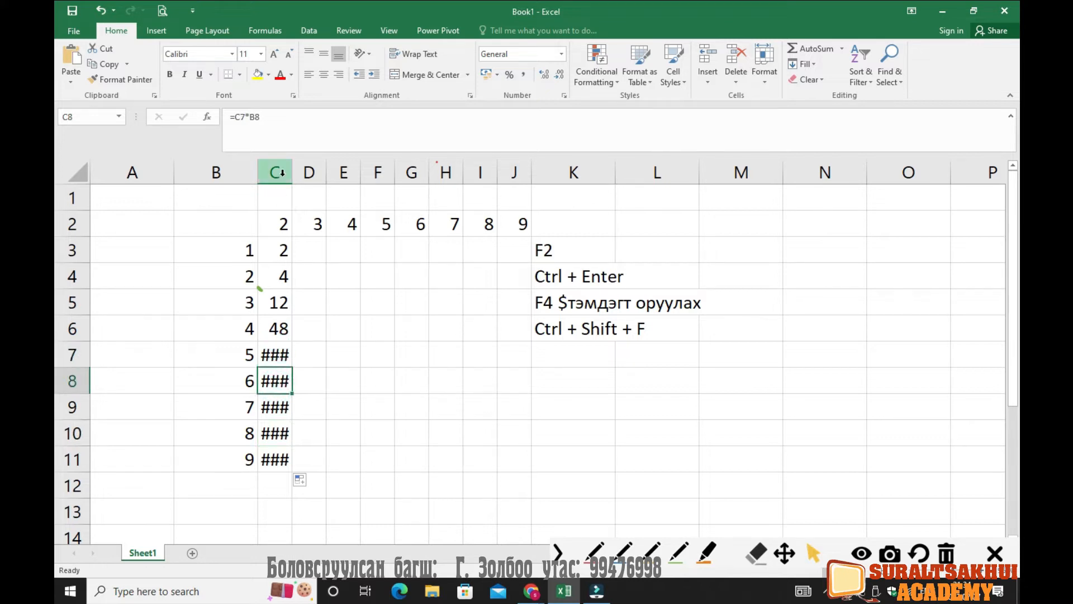
Widen column C to fit its largest products and inspect the copied formulas in cells C3 through C7
left_click_drag(292, 173, 330, 180)
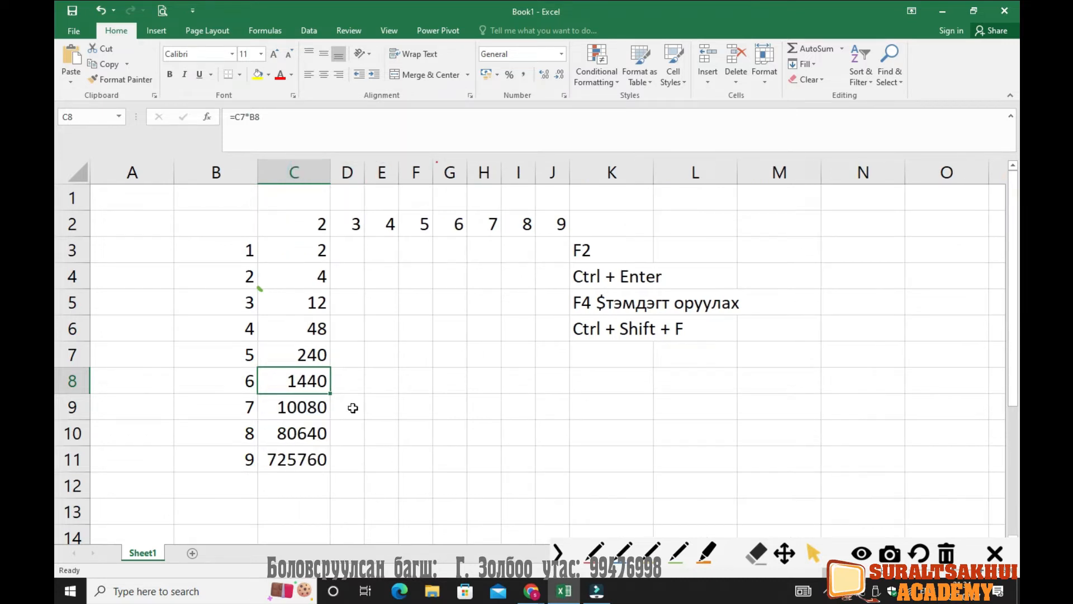
left_click(367, 423)
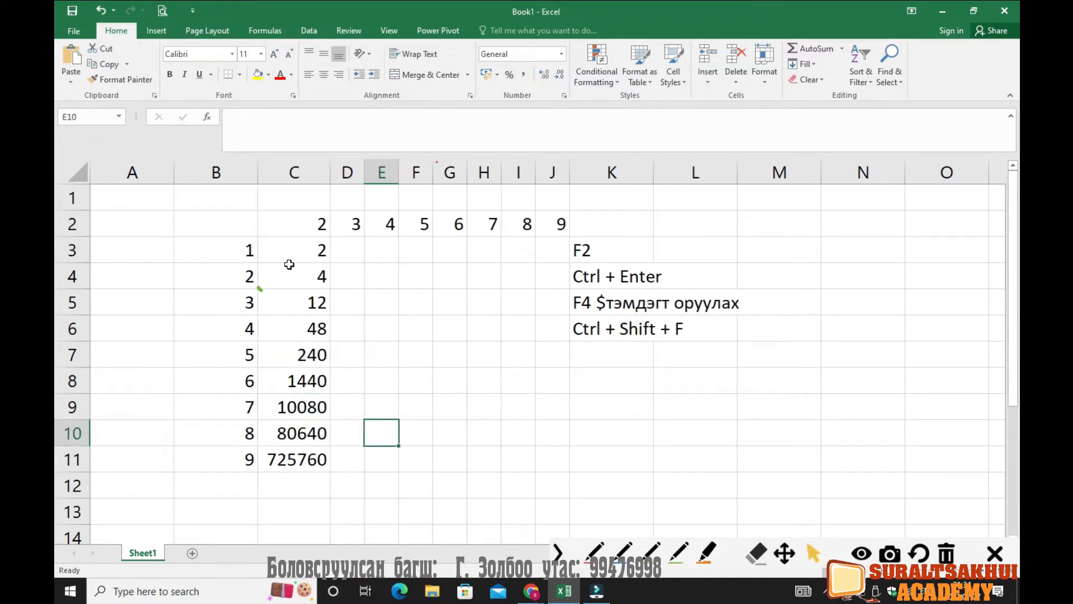
left_click(289, 264)
left_click(290, 360)
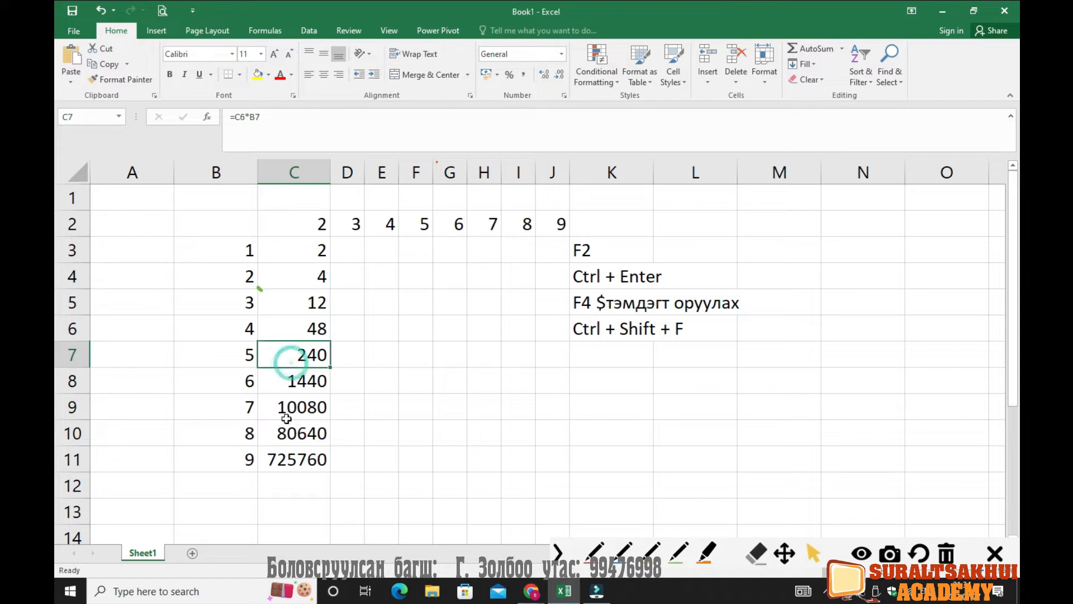
left_click(289, 251)
left_click(299, 302)
left_click(303, 349)
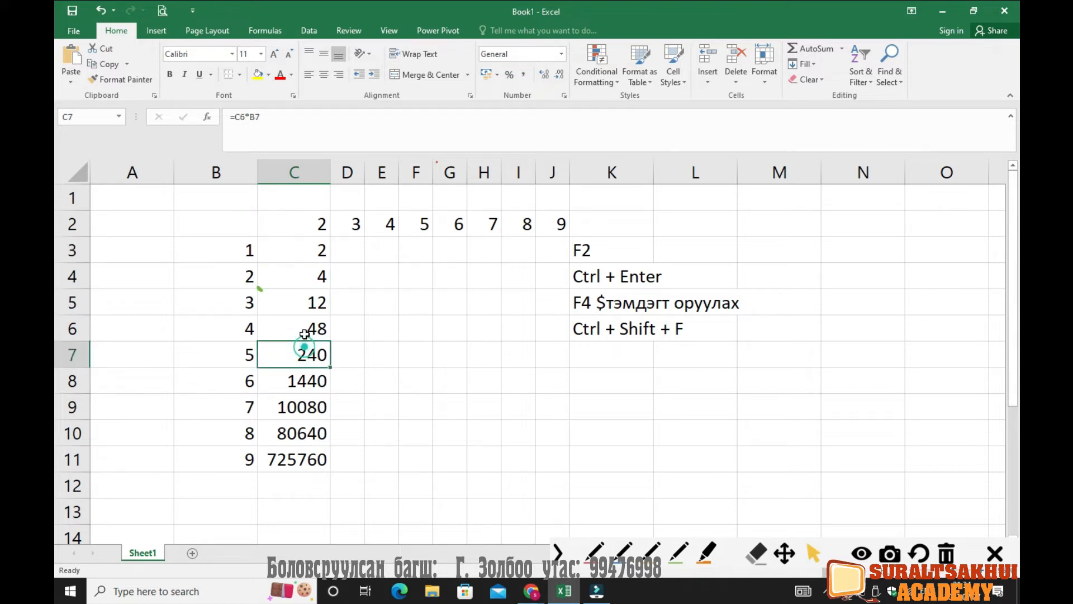
left_click(294, 279)
left_click(291, 246)
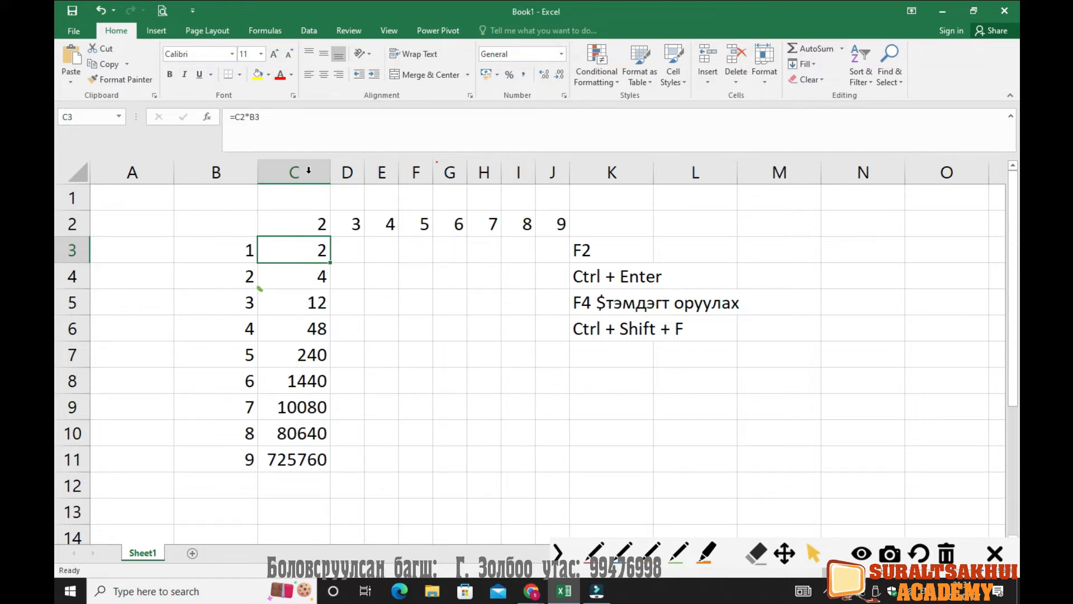
Highlight the formula in C3 and magnify the screen to 200% to read its references
left_click_drag(288, 128, 240, 124)
key("super+plus")
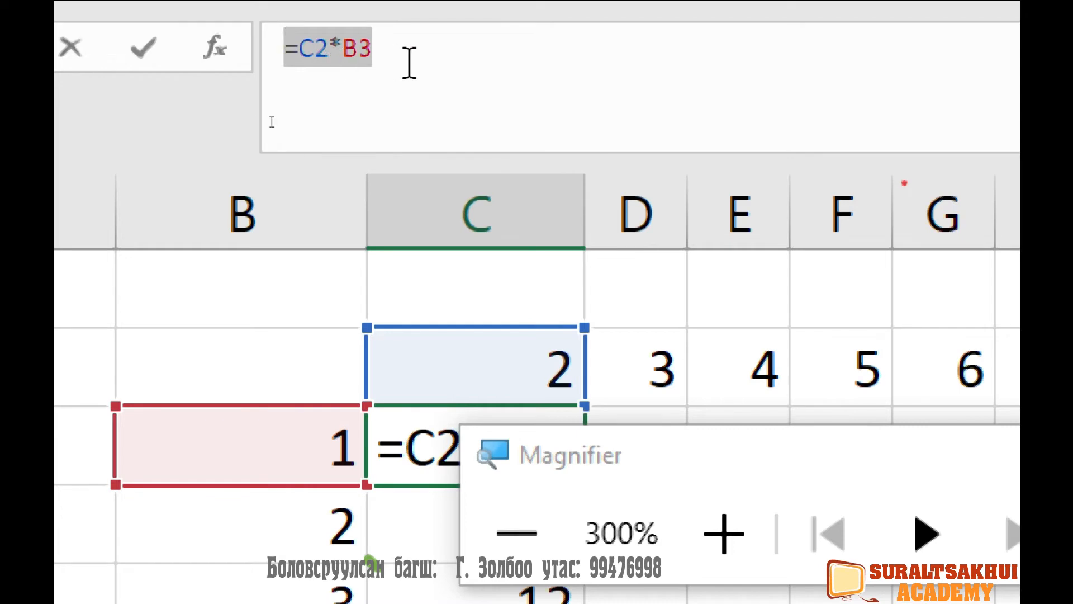
key("super+minus")
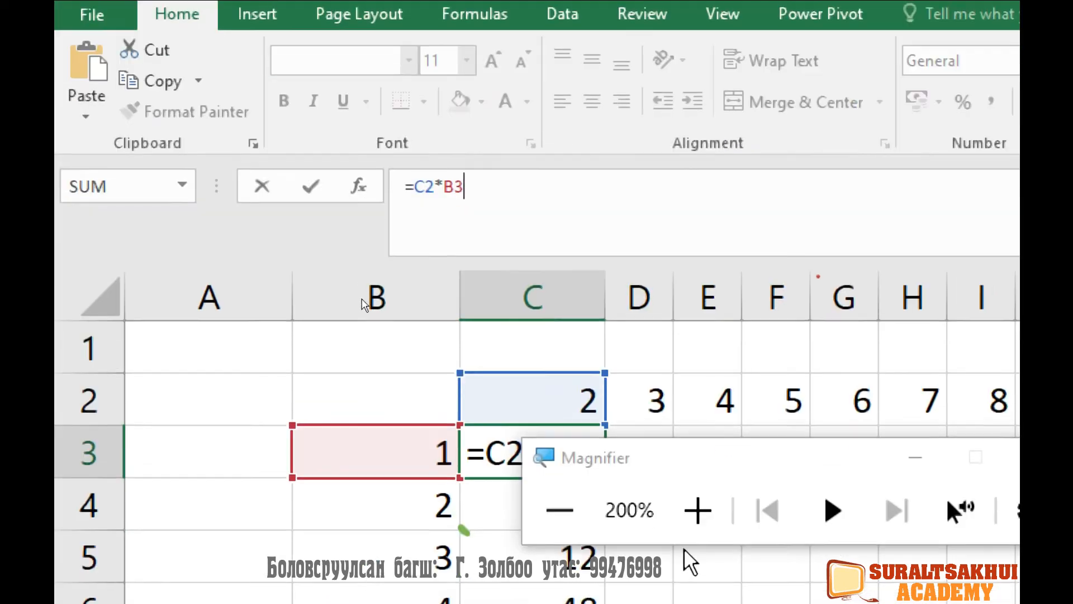
key("Return")
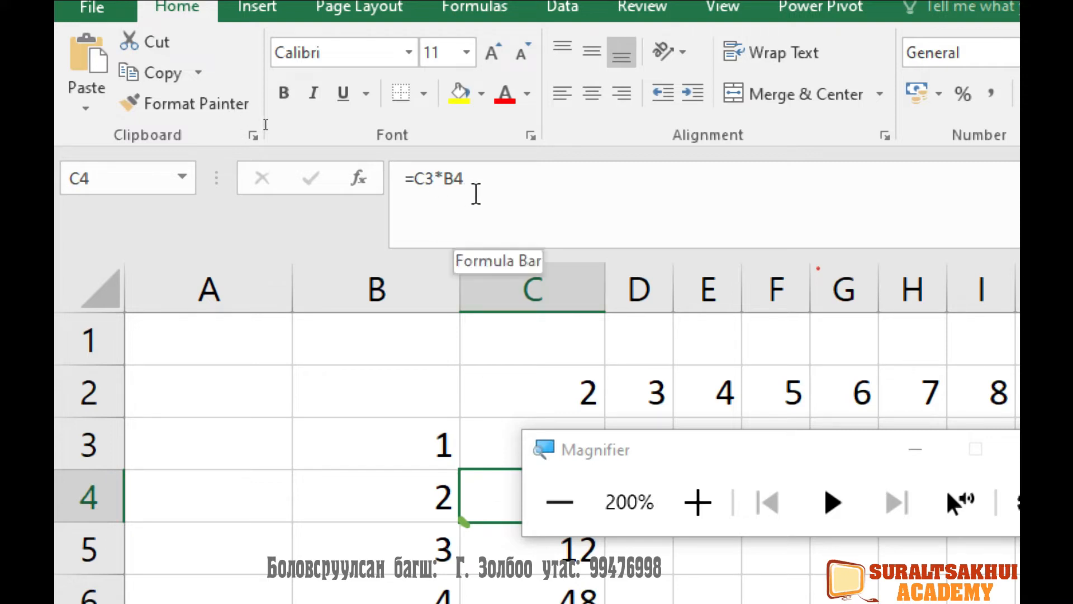
Compare the formulas in C3 and C4 with the header number in C2
left_click(509, 378)
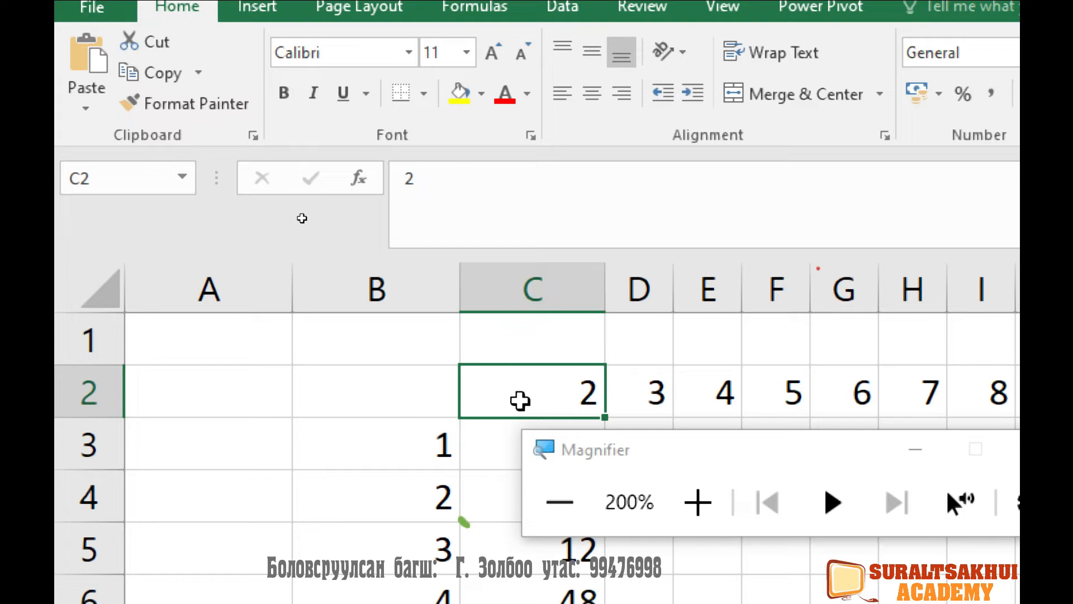
scroll(536, 391, "down", 1)
left_click(515, 335)
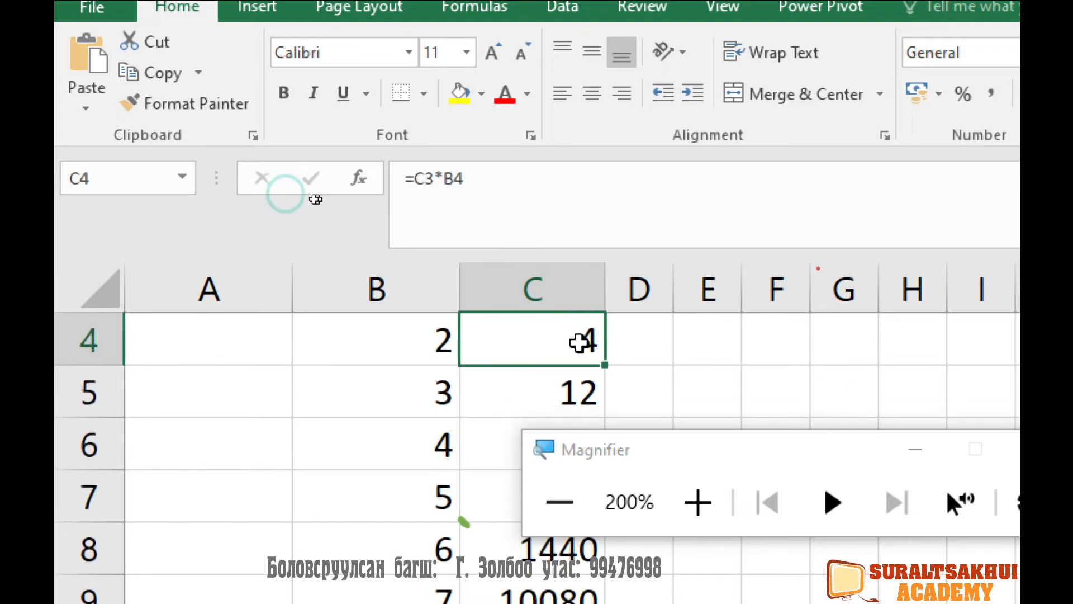
scroll(558, 340, "up", 1)
scroll(486, 439, "down", 1)
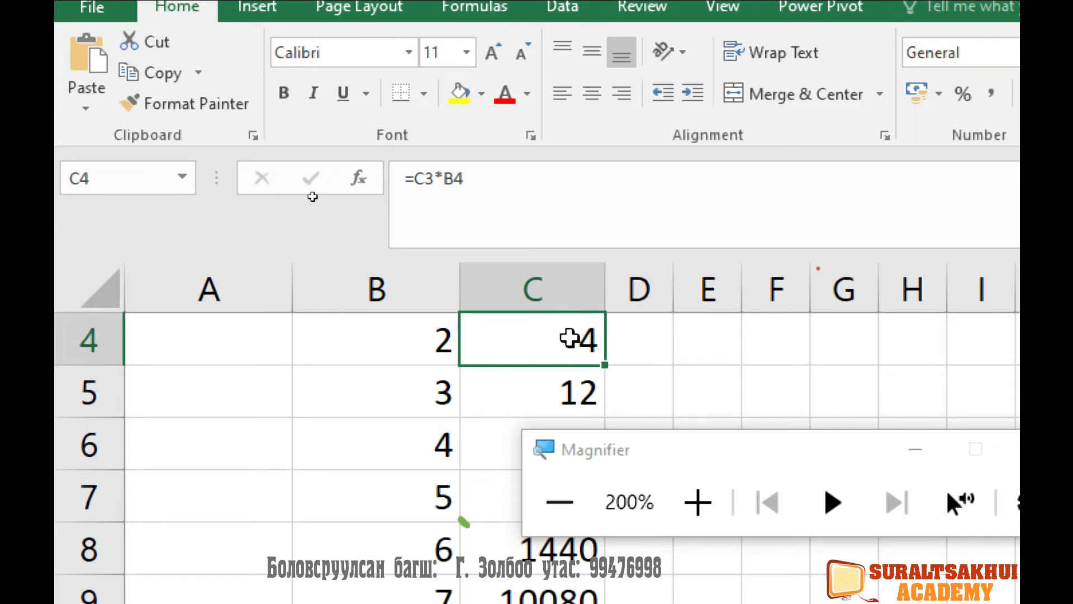
scroll(568, 340, "up", 1)
scroll(548, 413, "down", 1)
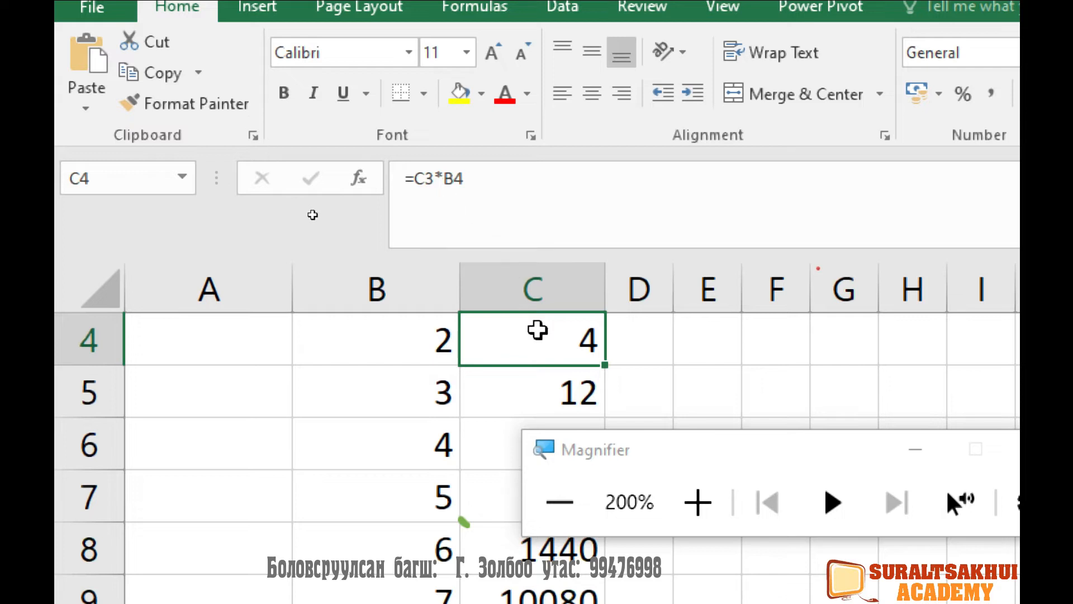
scroll(352, 311, "up", 1)
left_click(486, 420)
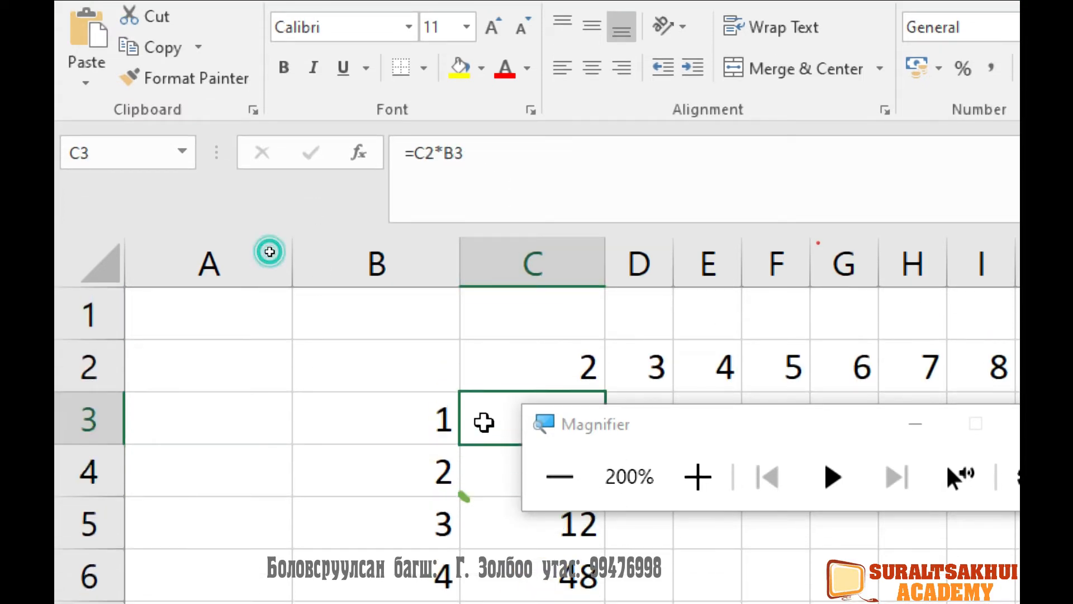
Move the Magnifier window clear of column C and examine the formulas in C3, C4 and C5
left_click_drag(595, 413, 780, 437)
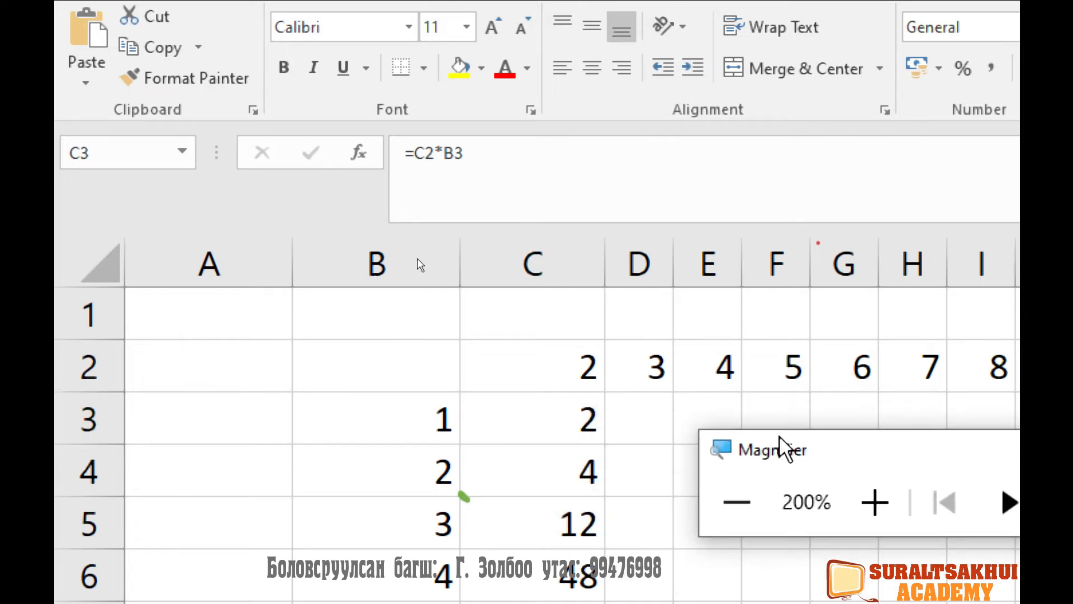
left_click(532, 420)
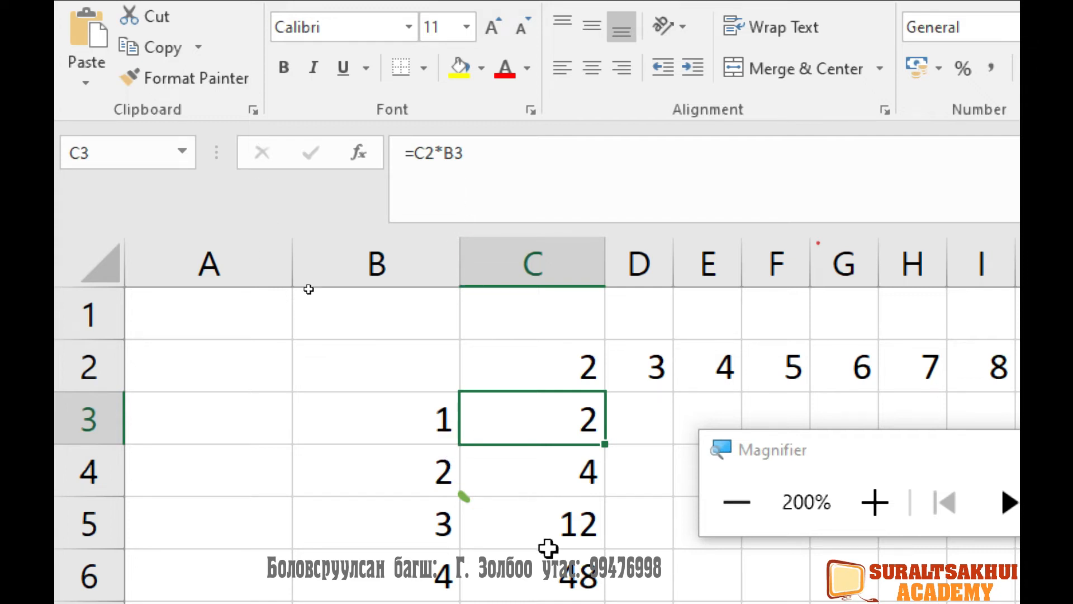
left_click(559, 484)
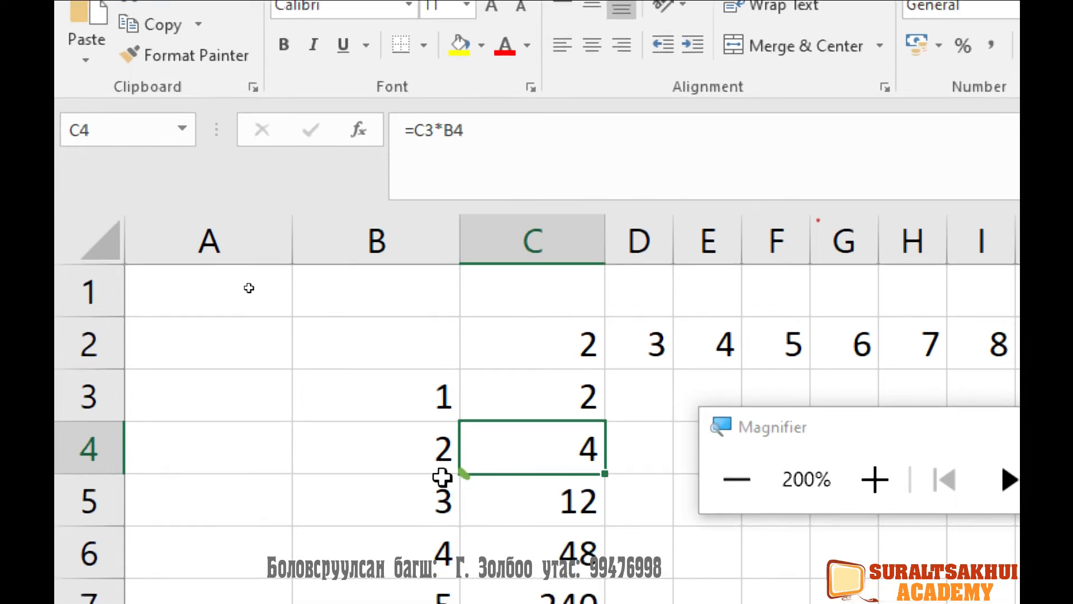
left_click(563, 505)
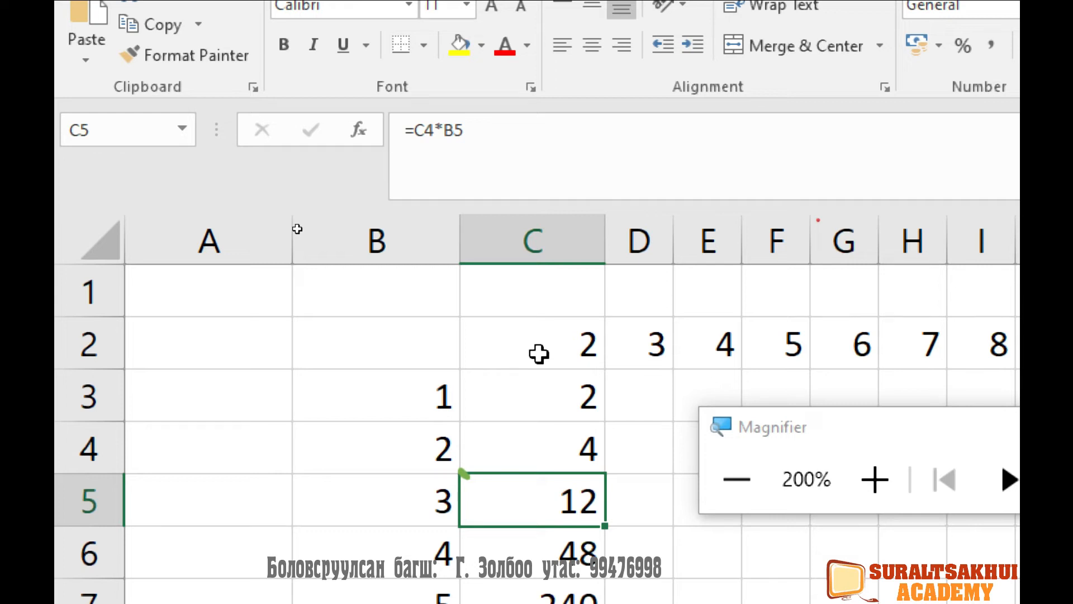
Try an absolute first reference in the C5 formula, pointing it at the header number in row 2
left_click(418, 134)
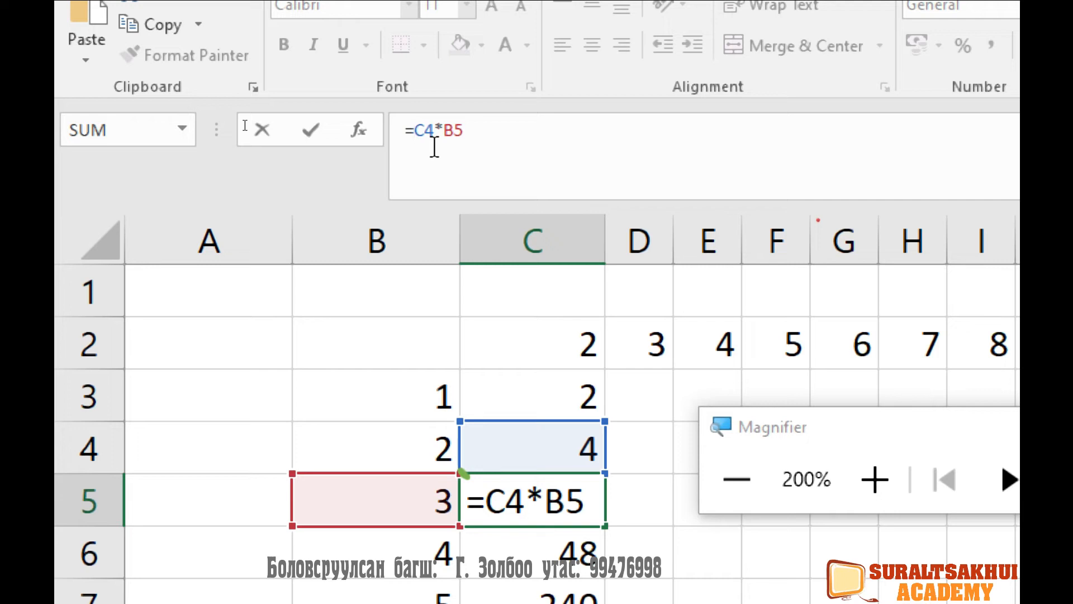
key("F4")
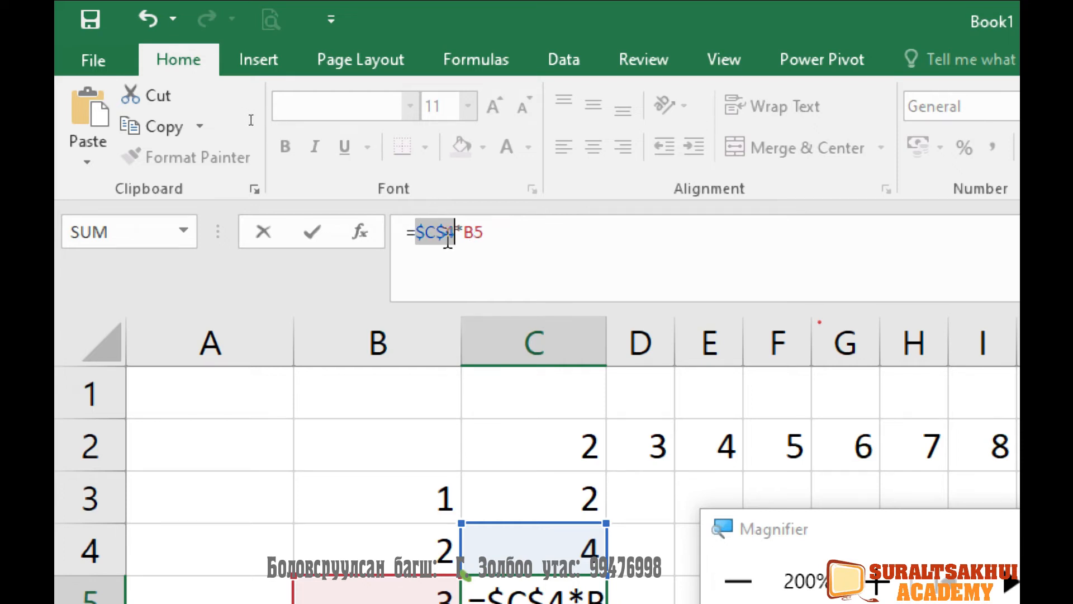
key("BackSpace")
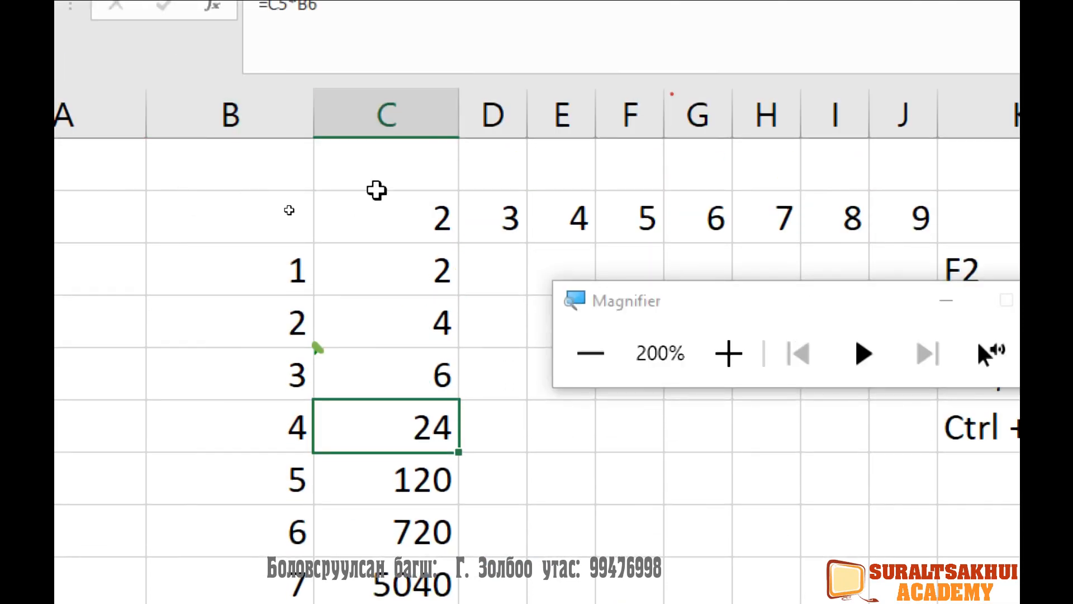
Make the header reference in the C3 formula absolute so it reads =$C$2*B3
left_click(411, 264)
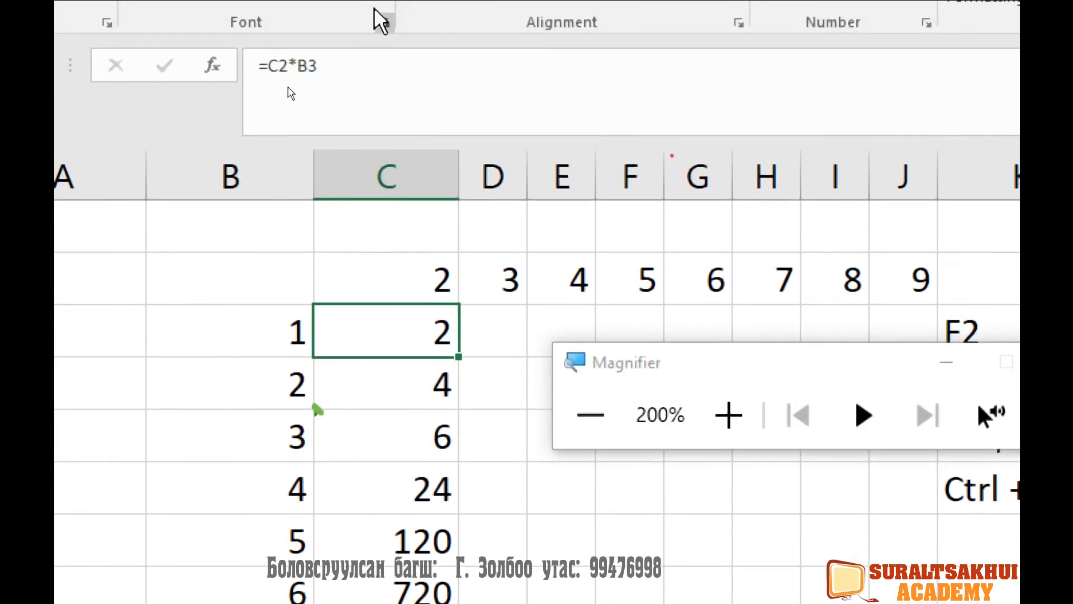
left_click(267, 79)
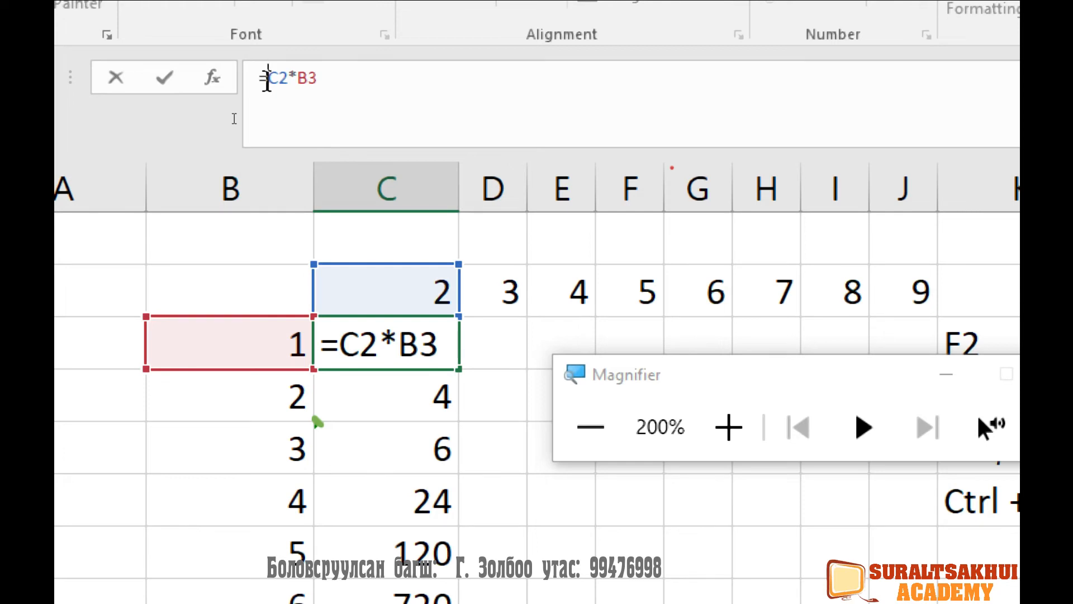
key("F4")
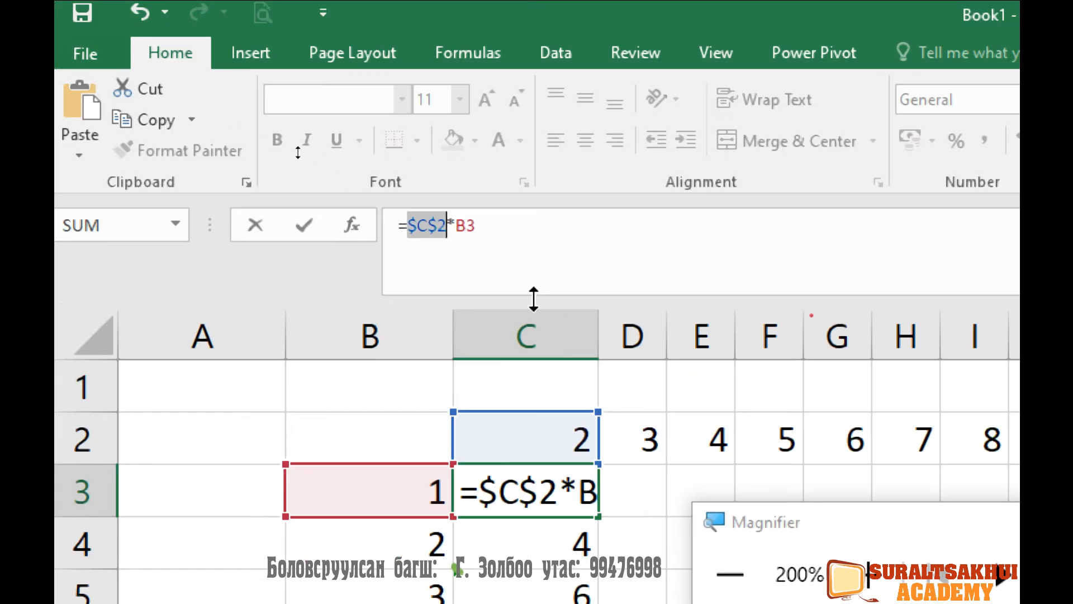
left_click(508, 231)
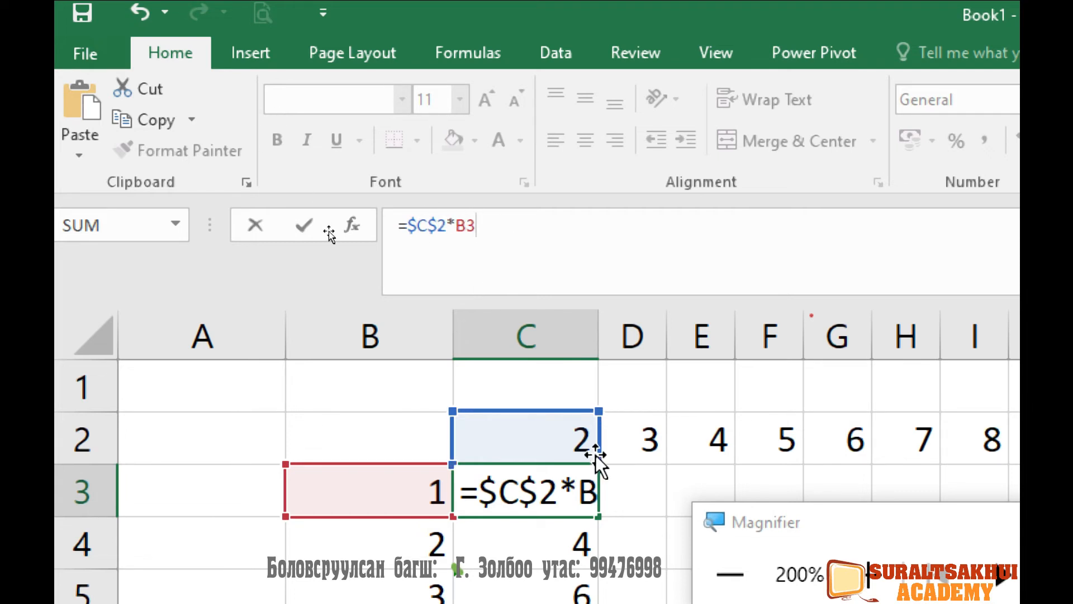
key("Return")
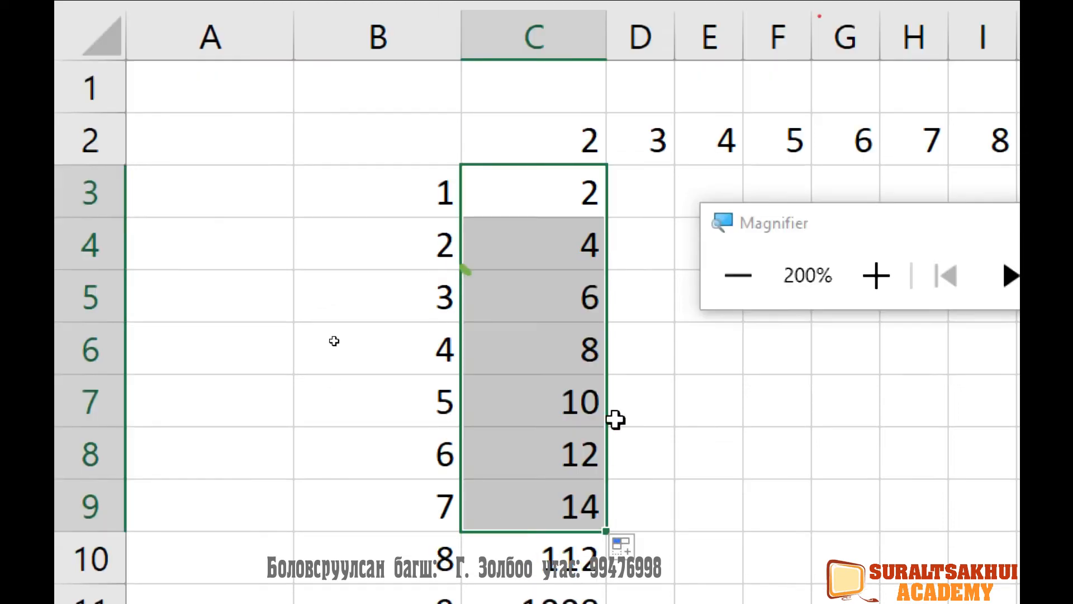
Copy the C3 formula down column C through C11
scroll(581, 447, "down", 2)
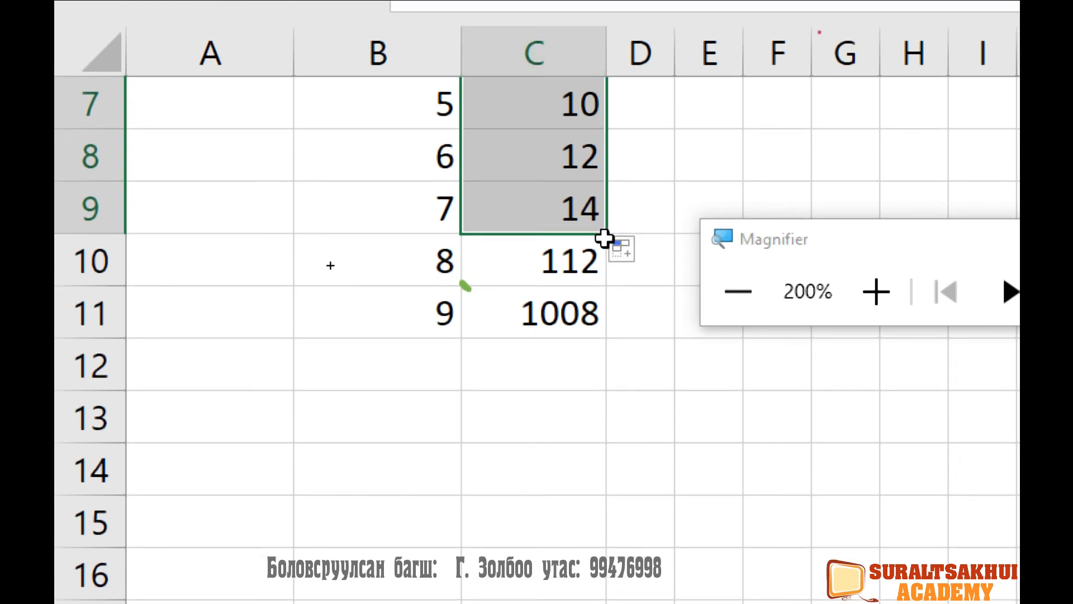
left_click_drag(605, 234, 613, 355)
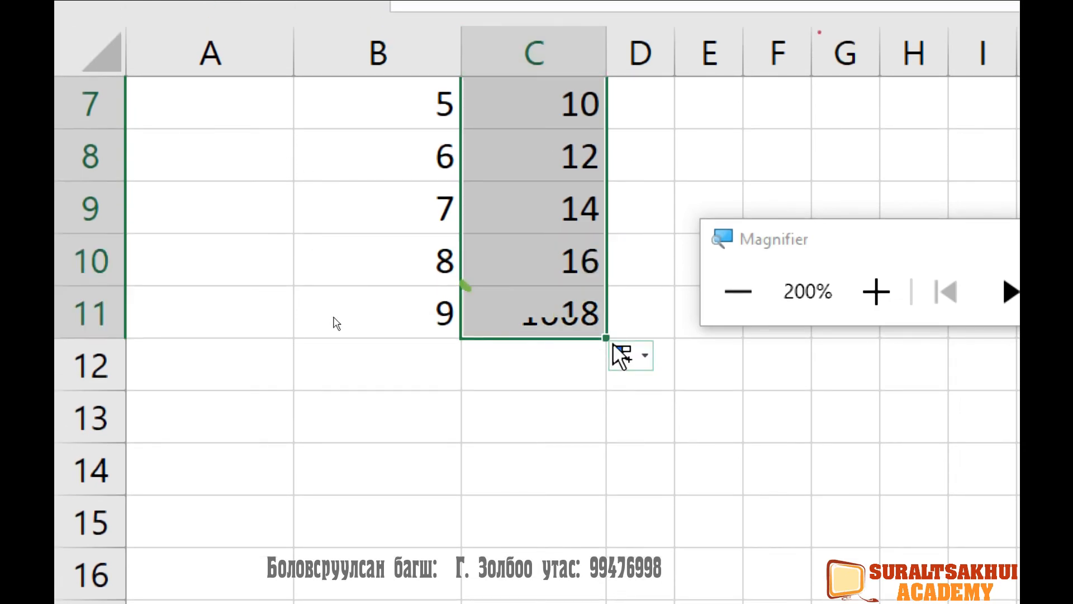
left_click(623, 249)
scroll(610, 249, "up", 2)
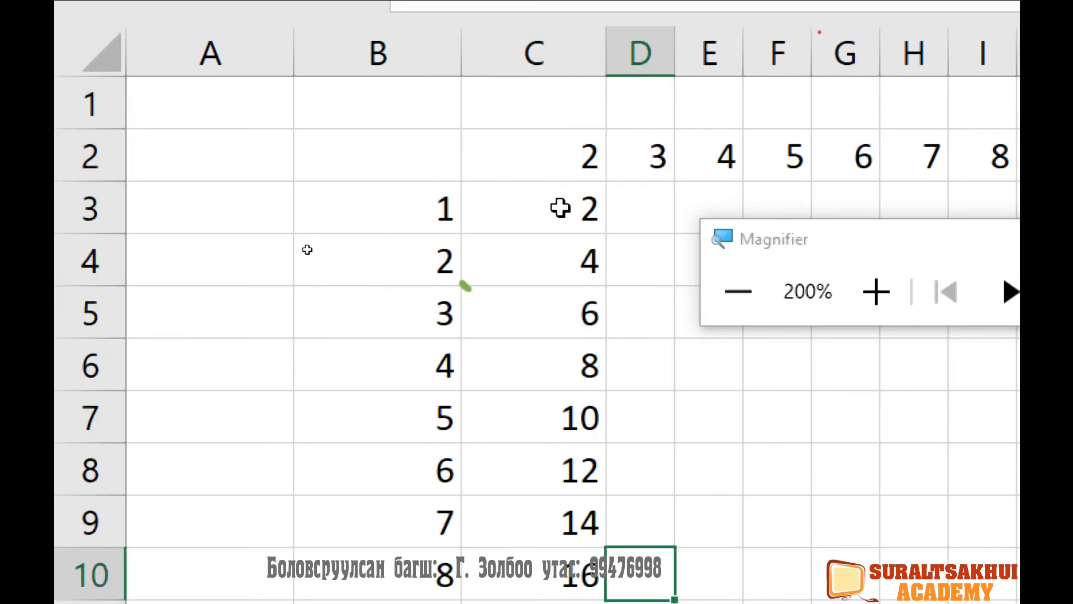
Copy the C3 formula across into D3 and check its references against the header in D2
left_click(567, 220)
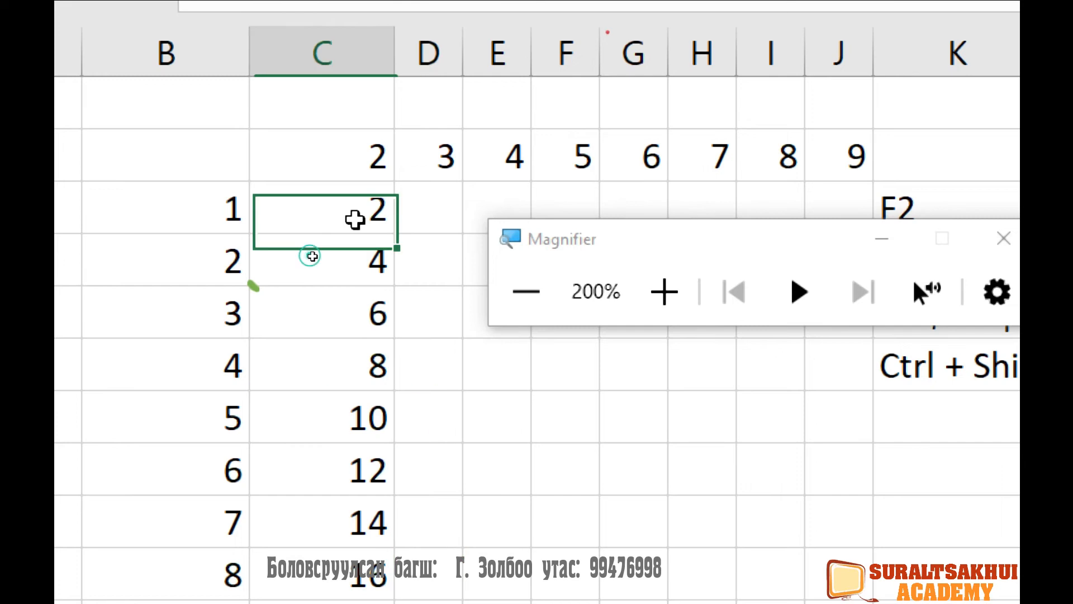
left_click_drag(396, 235, 478, 245)
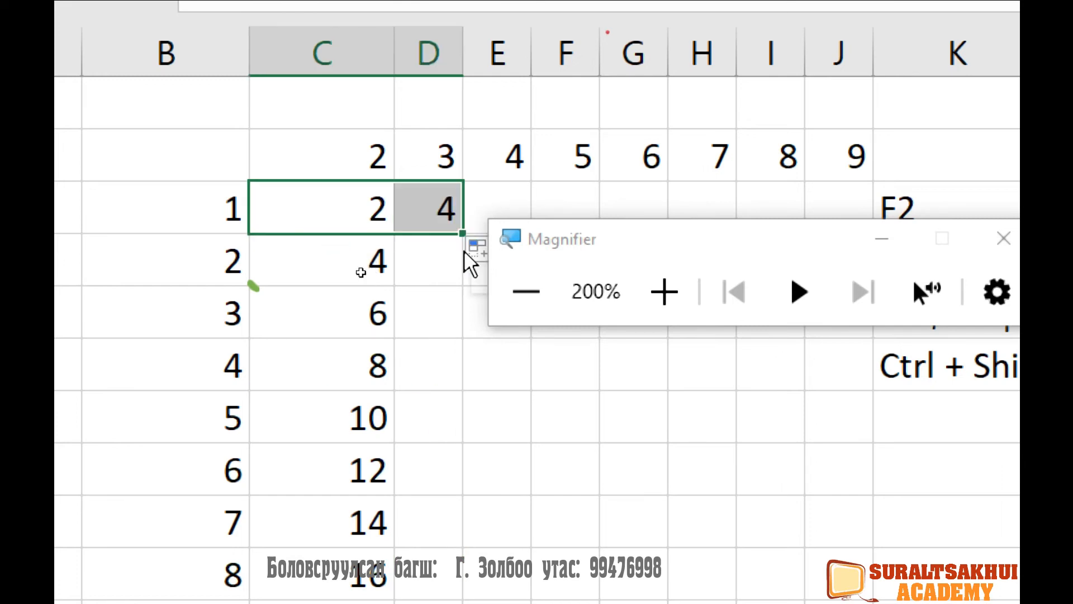
left_click(402, 270)
left_click(436, 208)
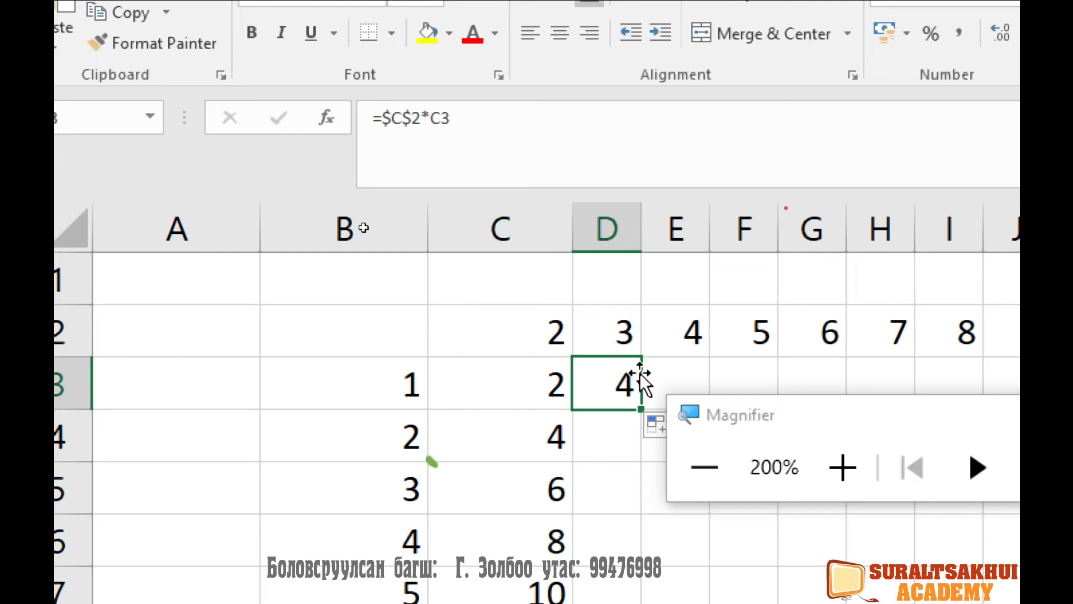
left_click(621, 330)
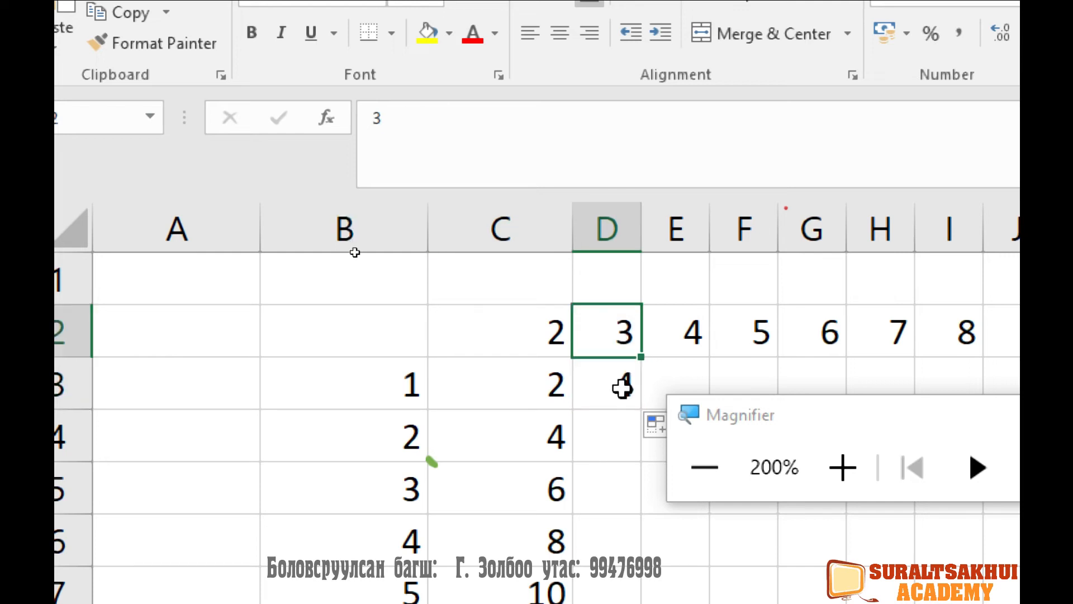
left_click(621, 386)
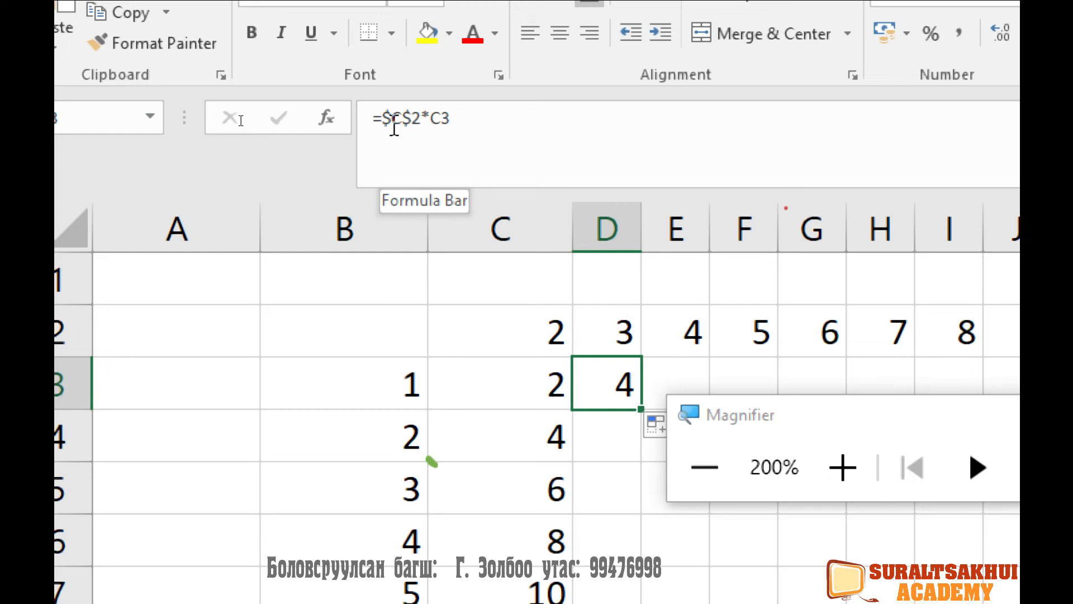
Try unlocking the column of the header reference in D3 so its formula reads =C$2*C3
left_click(394, 127)
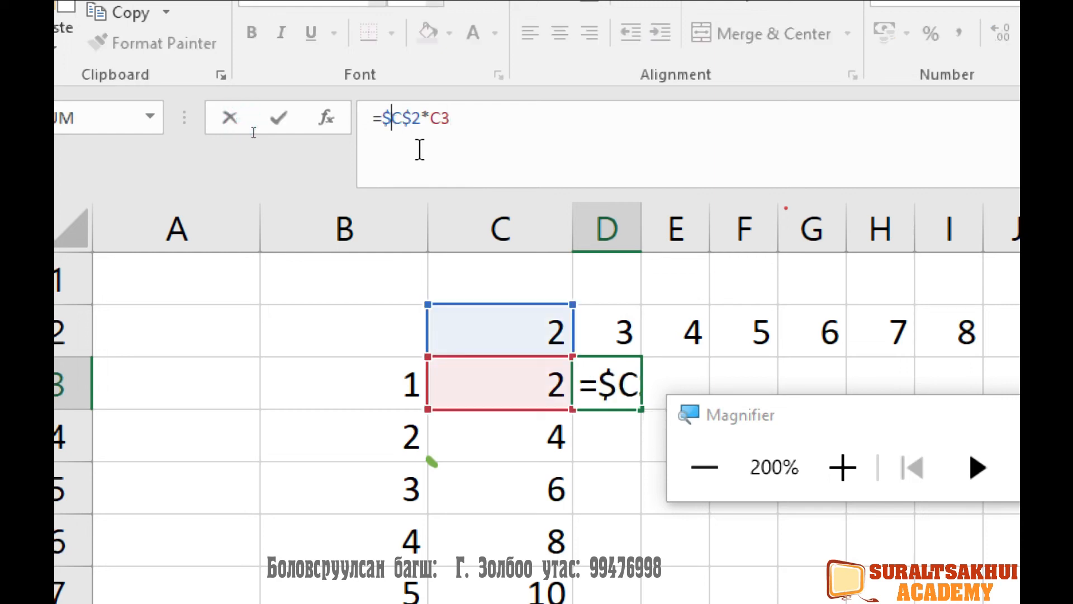
key("BackSpace")
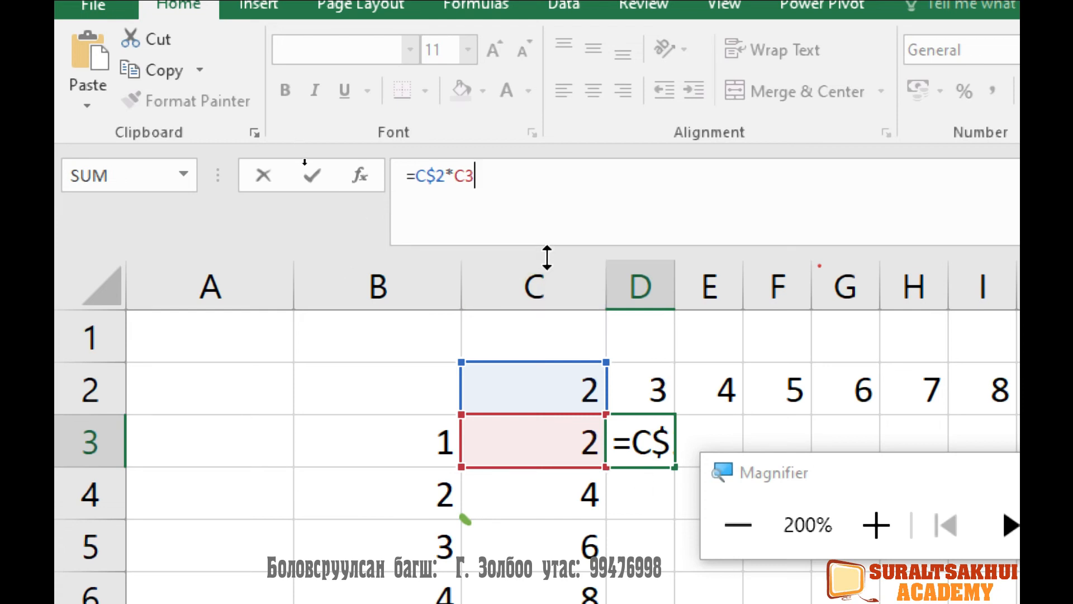
key("Return")
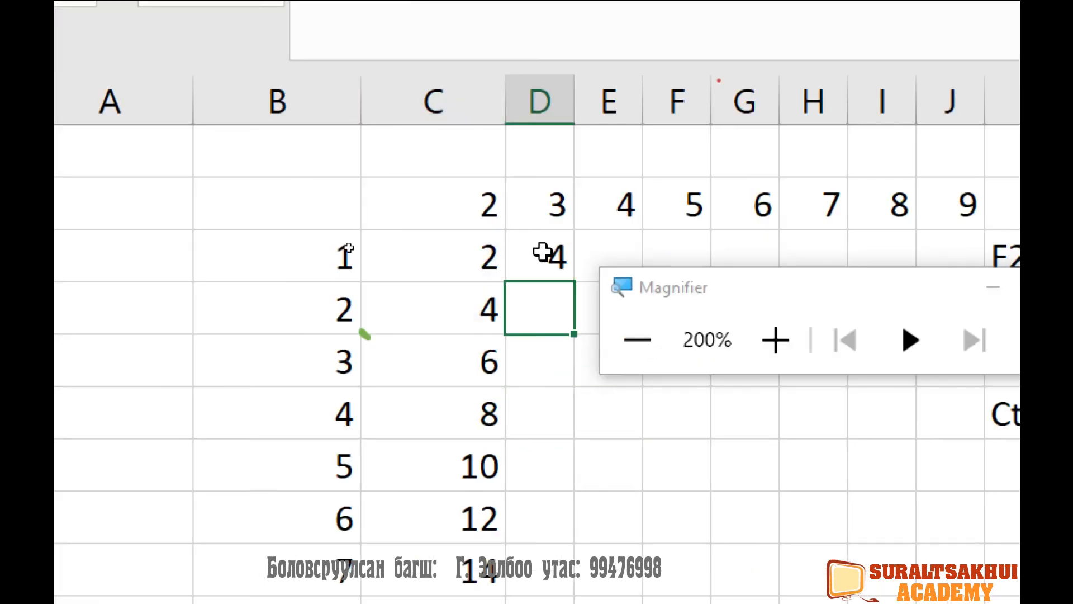
Unlock the column of the header reference in C3 so its formula reads =C$2*B3
left_click(492, 254)
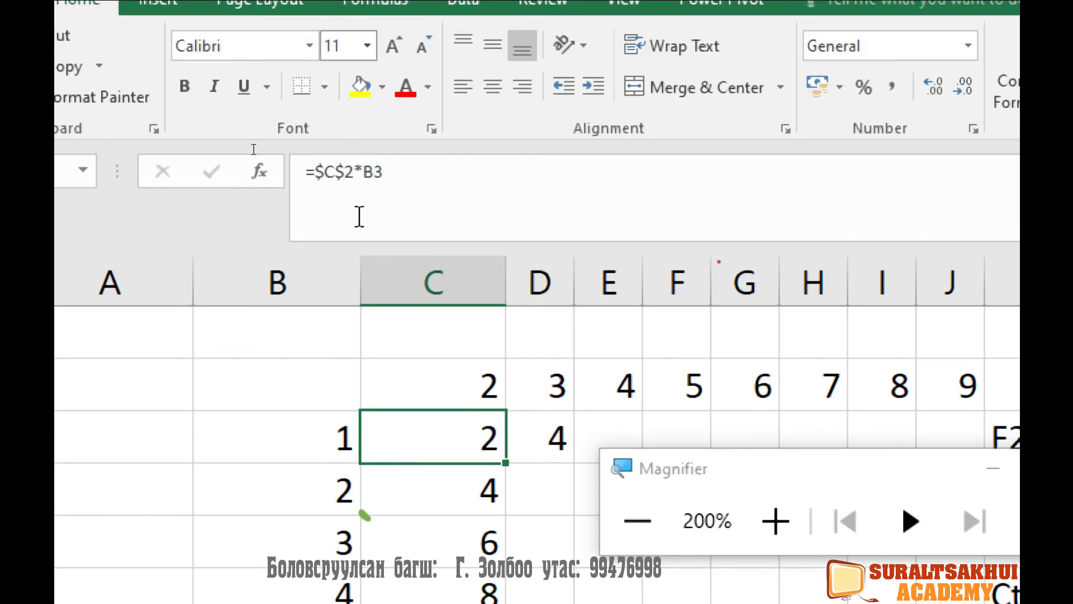
left_click(324, 173)
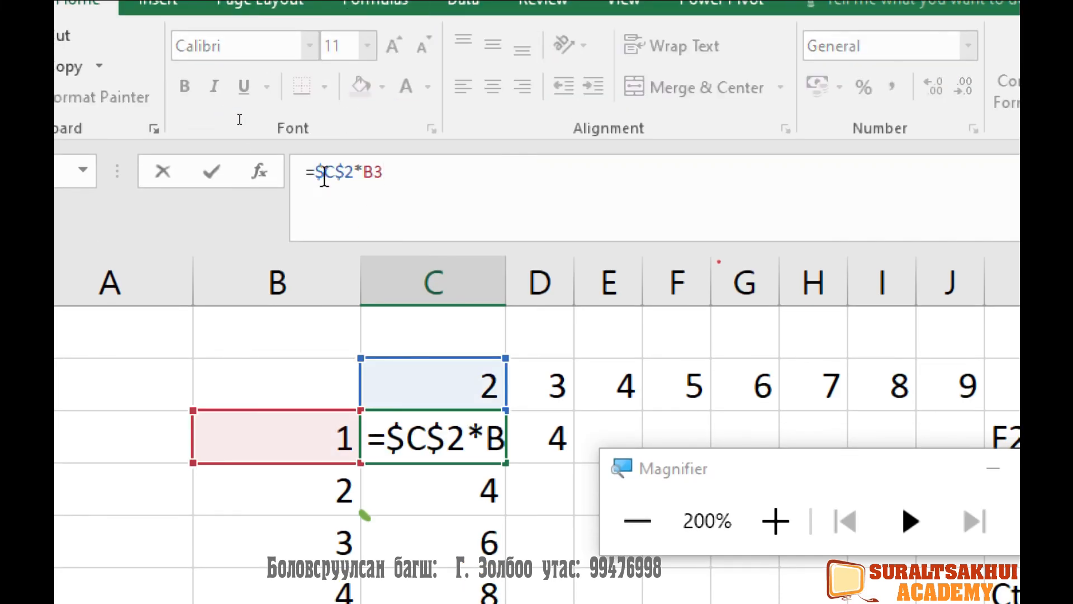
key("BackSpace")
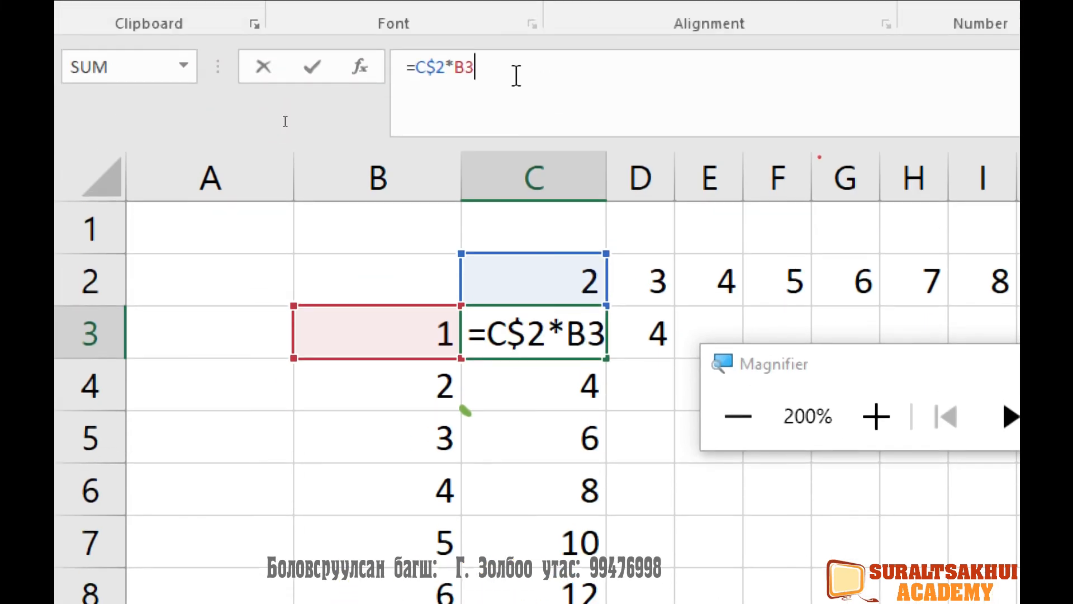
key("Return")
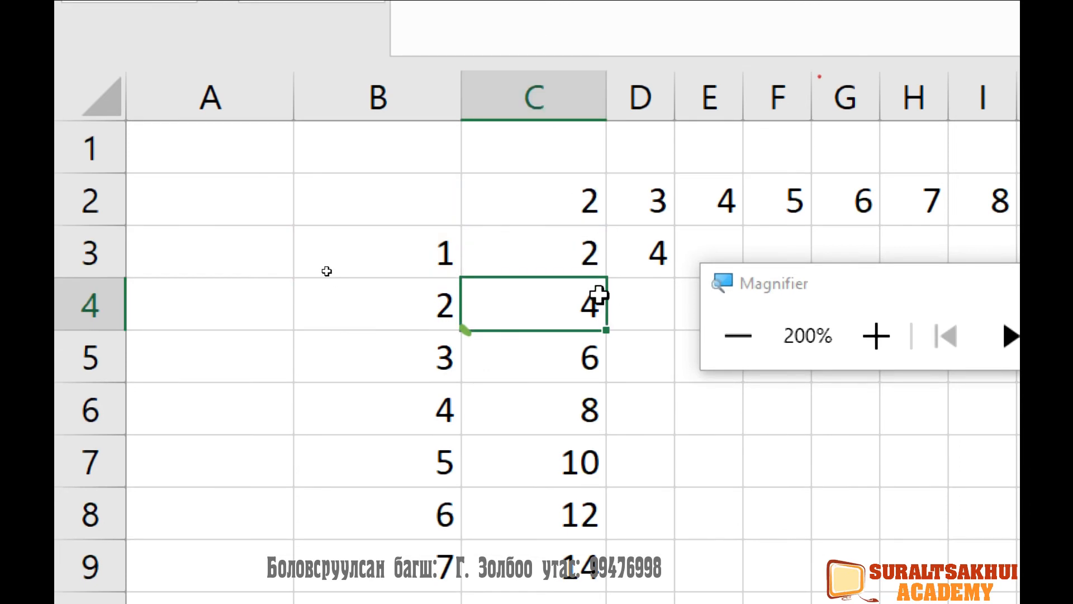
Copy the C3 formula across into D3 and compare its references with the C3 formula and the numbers in D2 and B3
left_click(575, 246)
left_click_drag(609, 278, 693, 284)
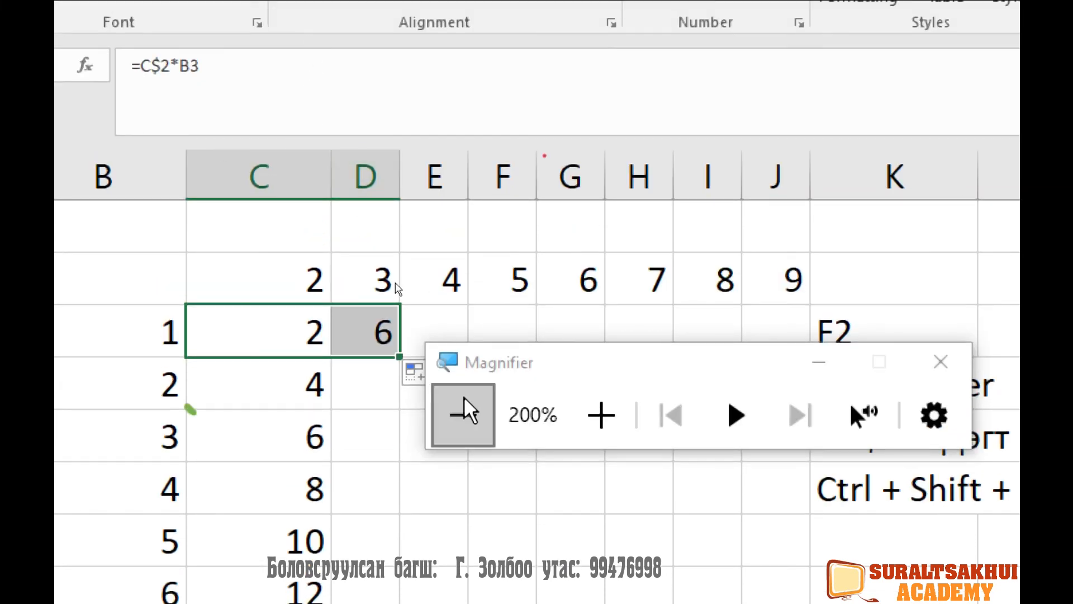
left_click(358, 329)
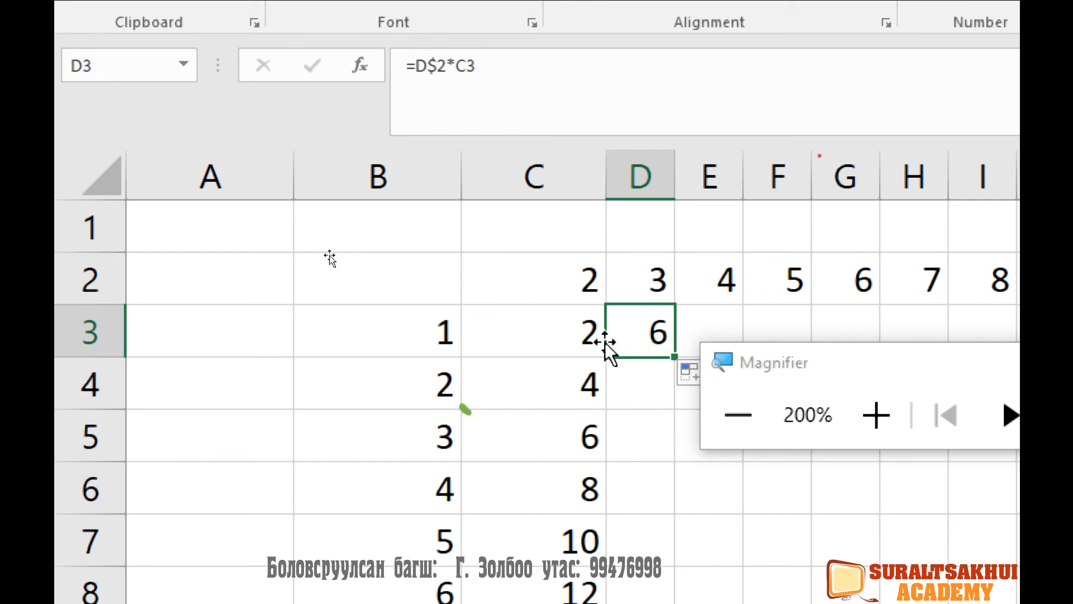
left_click(592, 335)
left_click(659, 278)
left_click(586, 333)
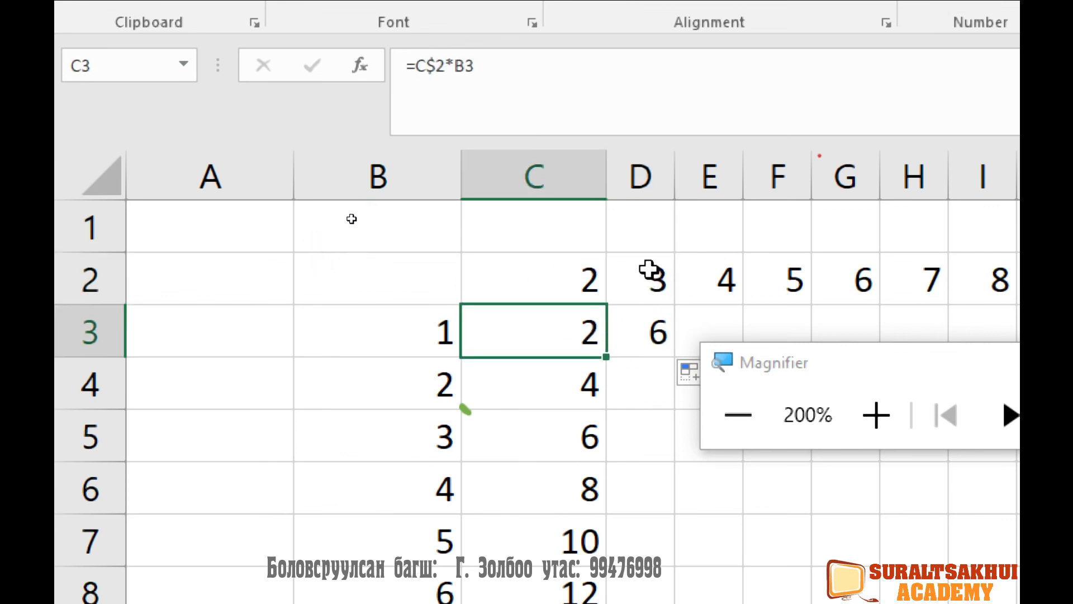
left_click(648, 269)
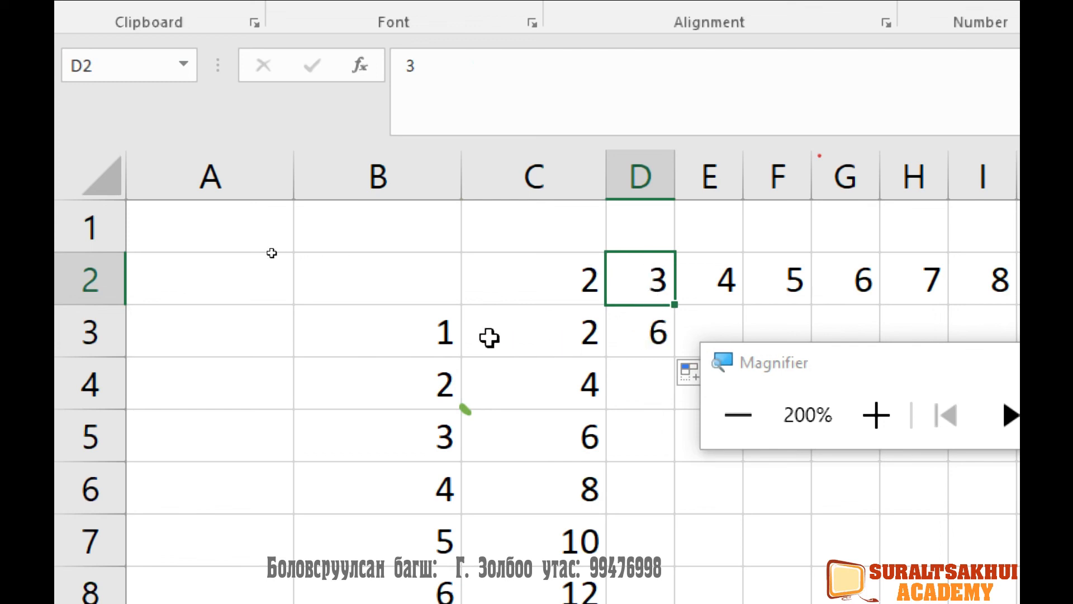
left_click(429, 340)
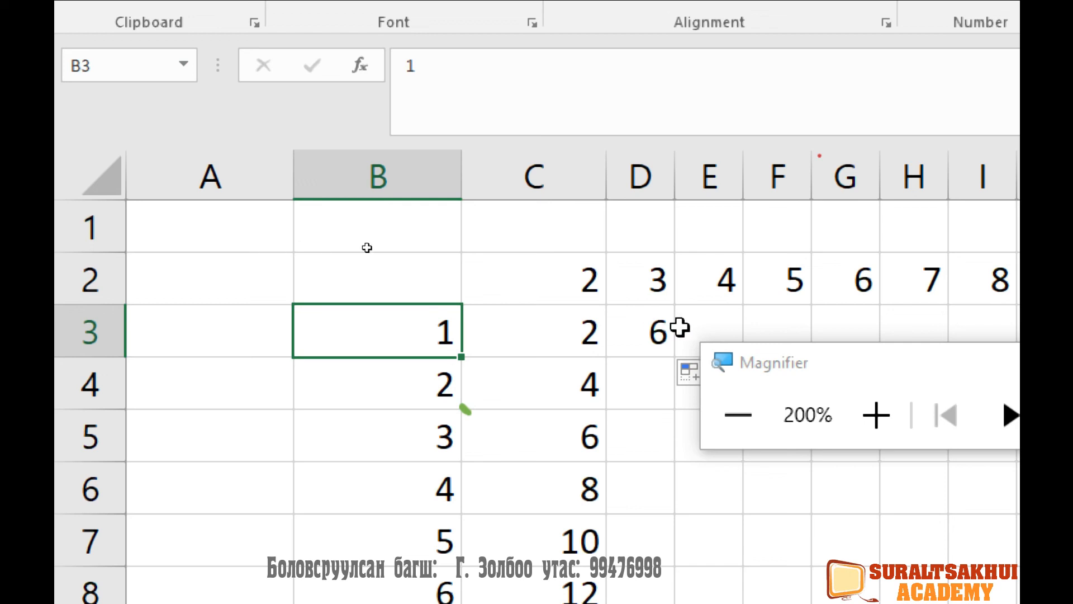
left_click(652, 330)
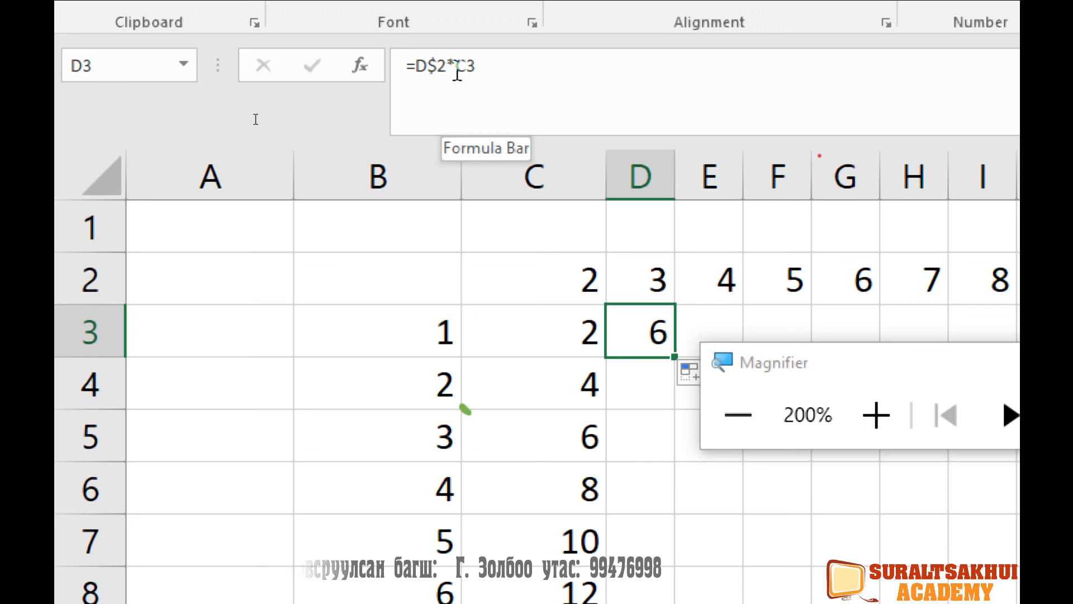
Lock the column of the second reference in the C3 formula so it reads =C$2*$B3
left_click(558, 337)
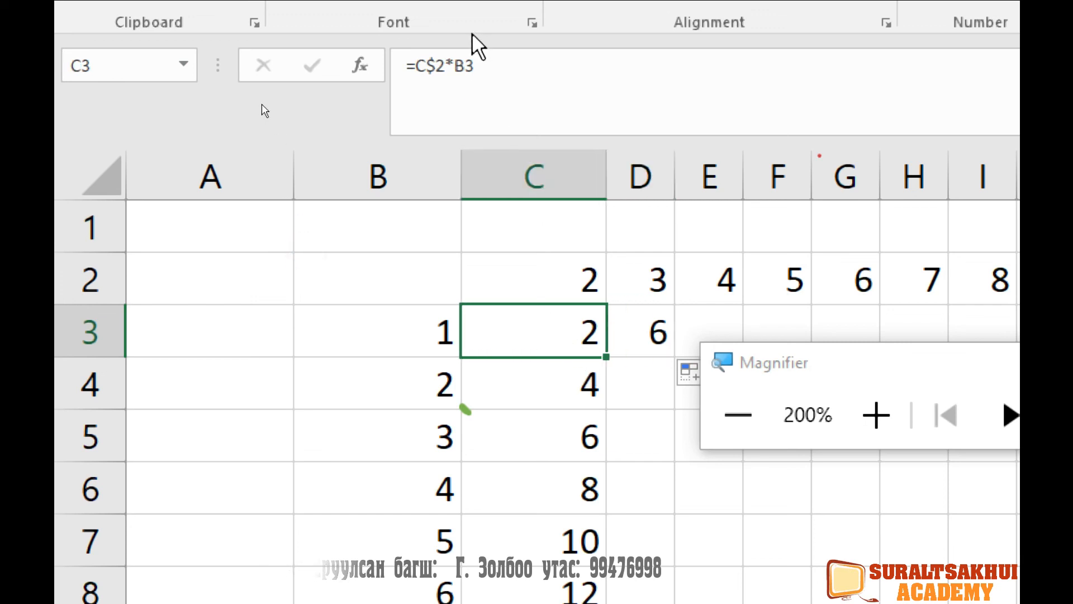
left_click(476, 82)
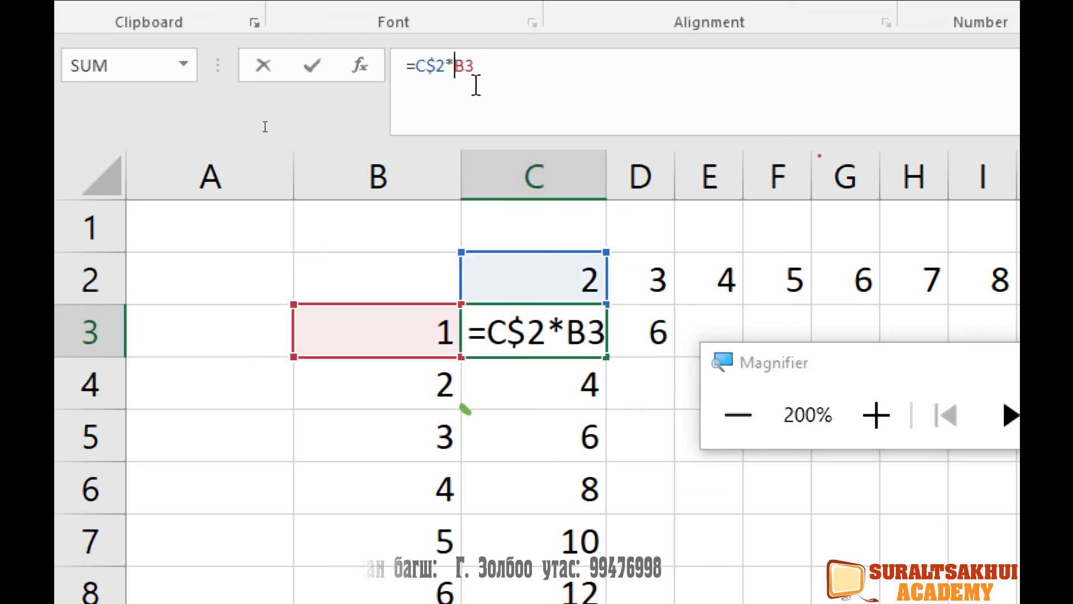
type("$")
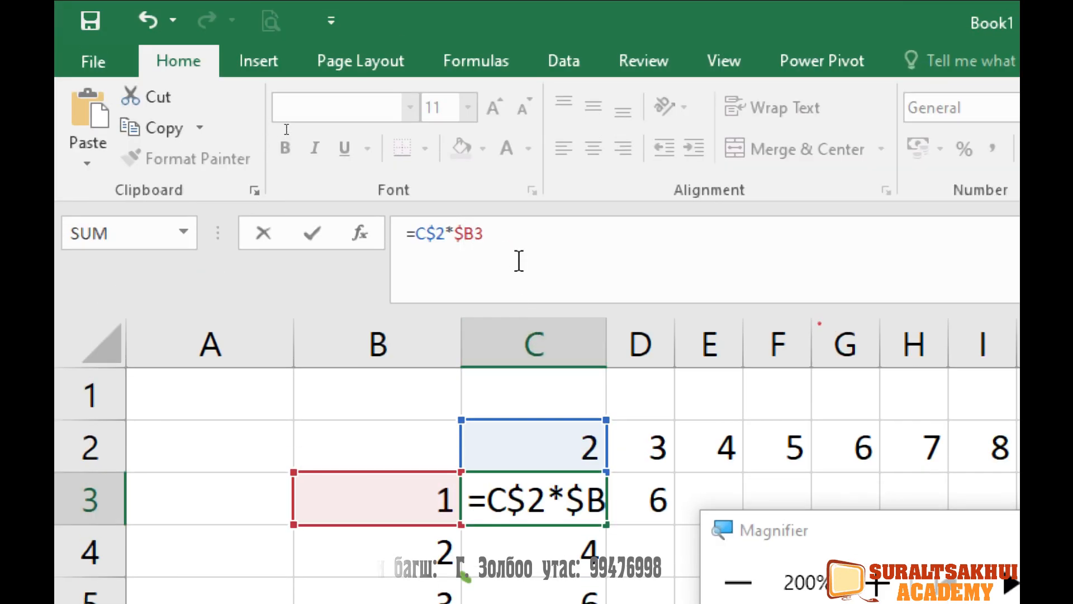
left_click(513, 74)
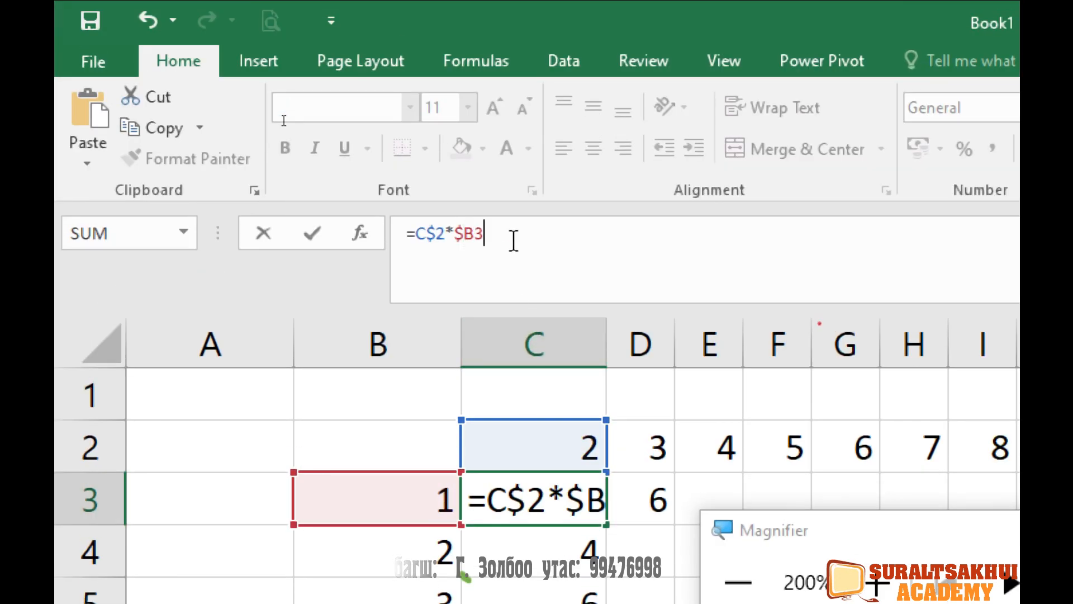
key("Return")
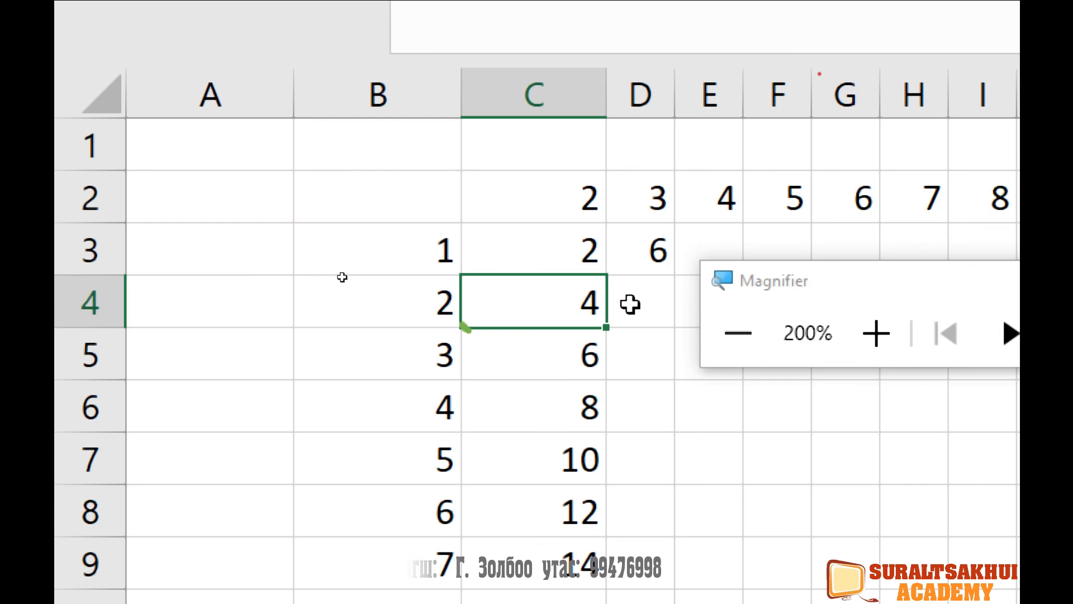
Copy the C3 formula across into D3, check its references, and fill it down column D
left_click(599, 260)
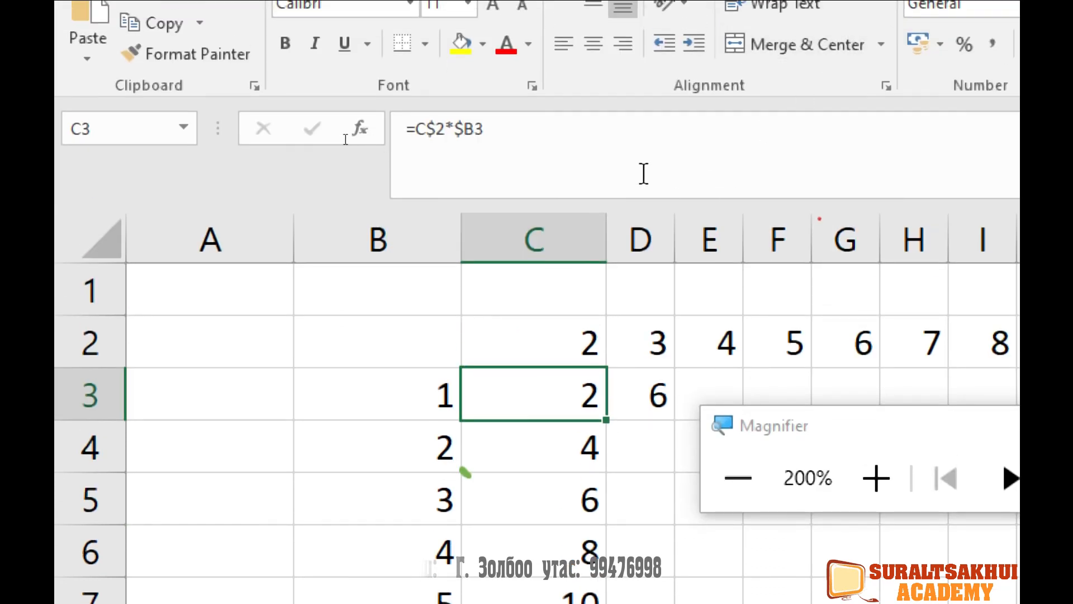
left_click_drag(608, 423, 677, 421)
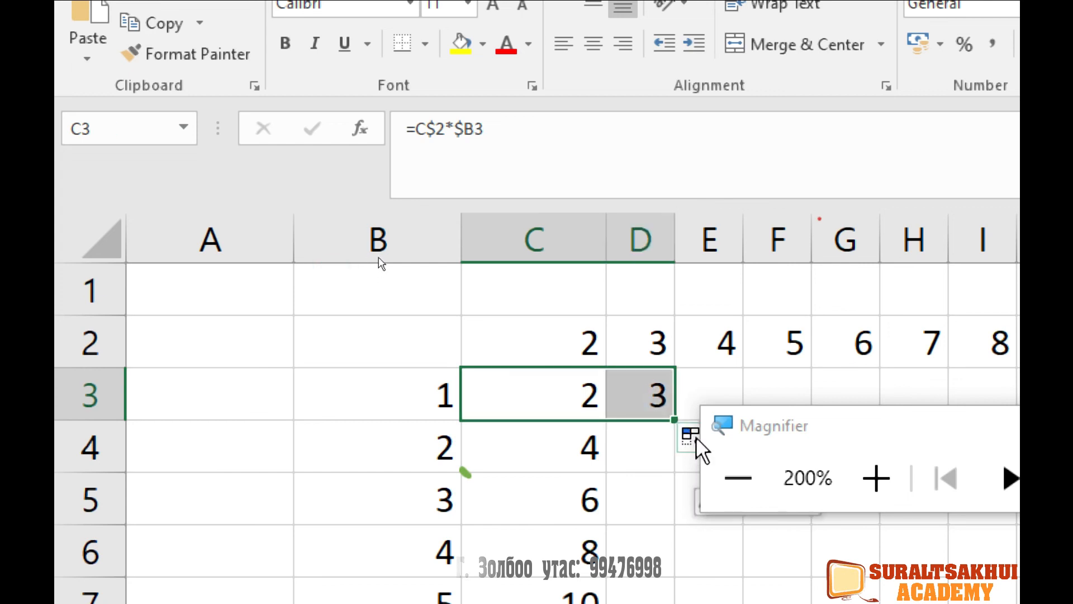
left_click(732, 398)
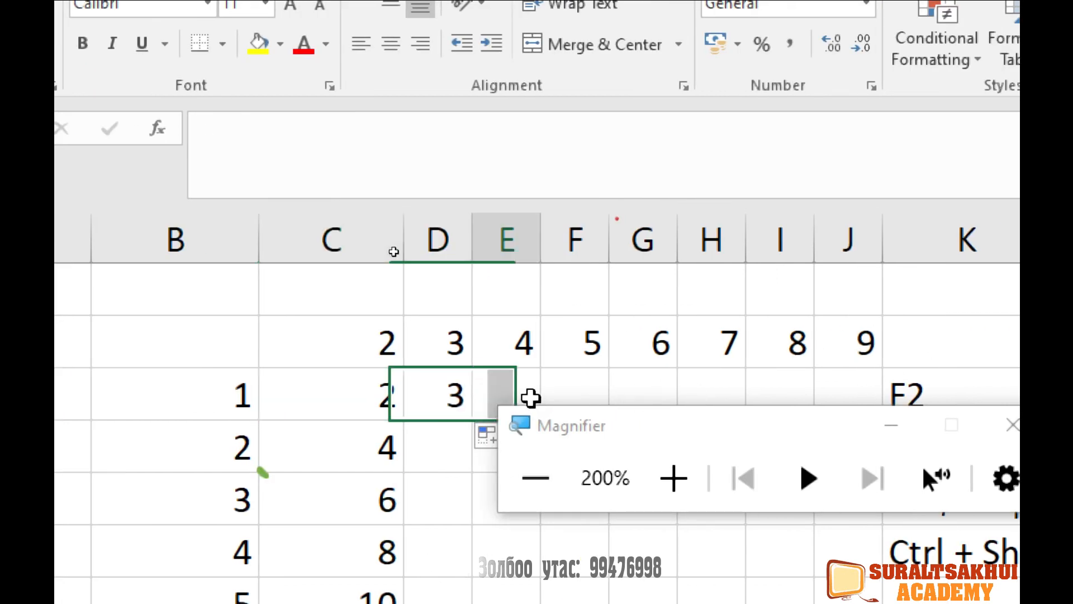
left_click(450, 415)
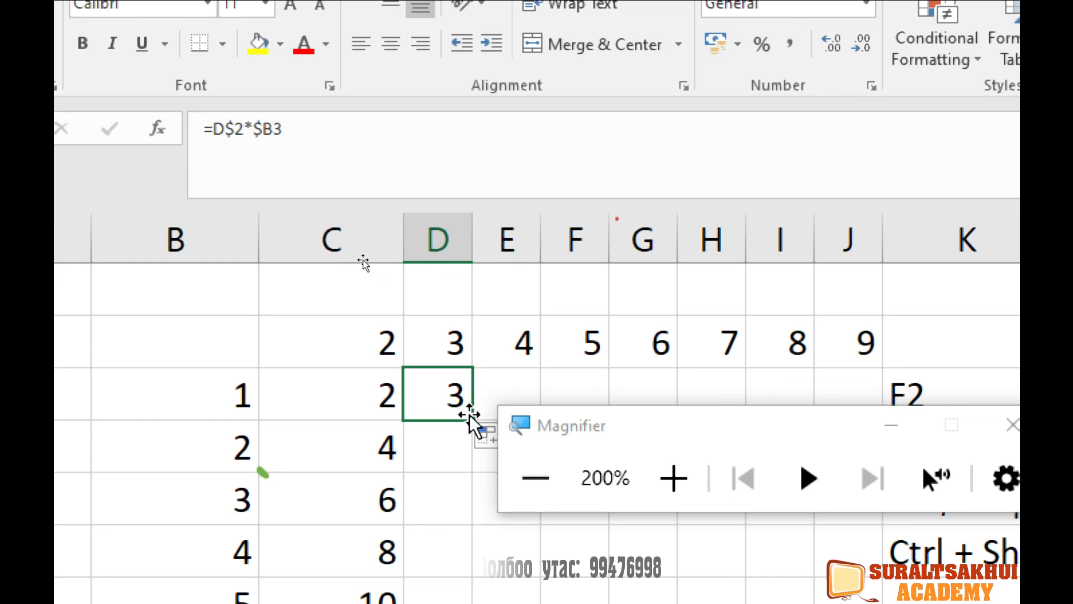
left_click_drag(472, 420, 469, 603)
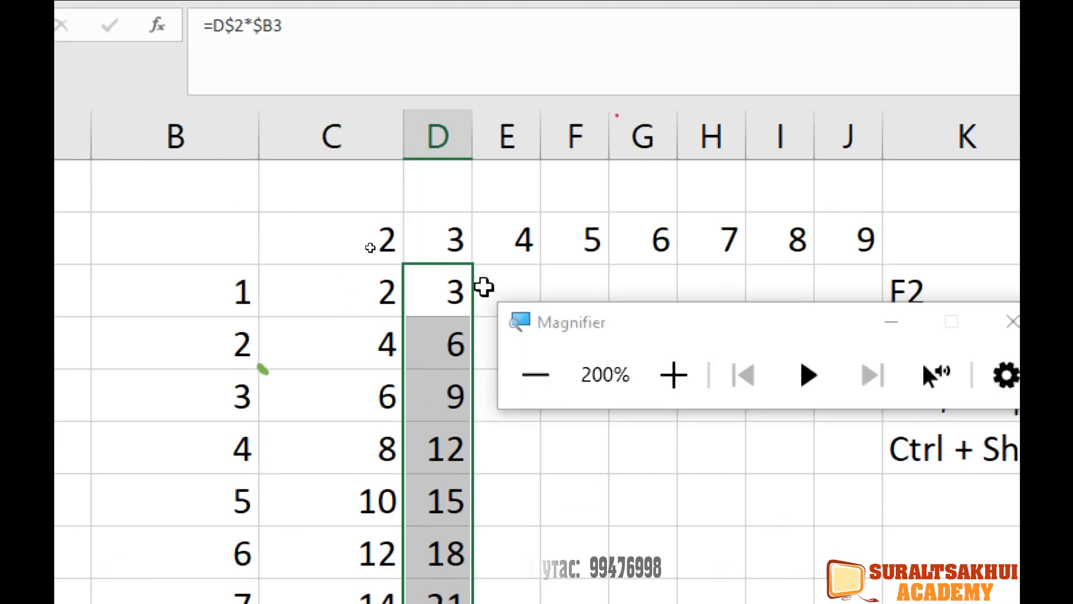
left_click(483, 287)
scroll(438, 387, "down", 2)
scroll(444, 341, "up", 2)
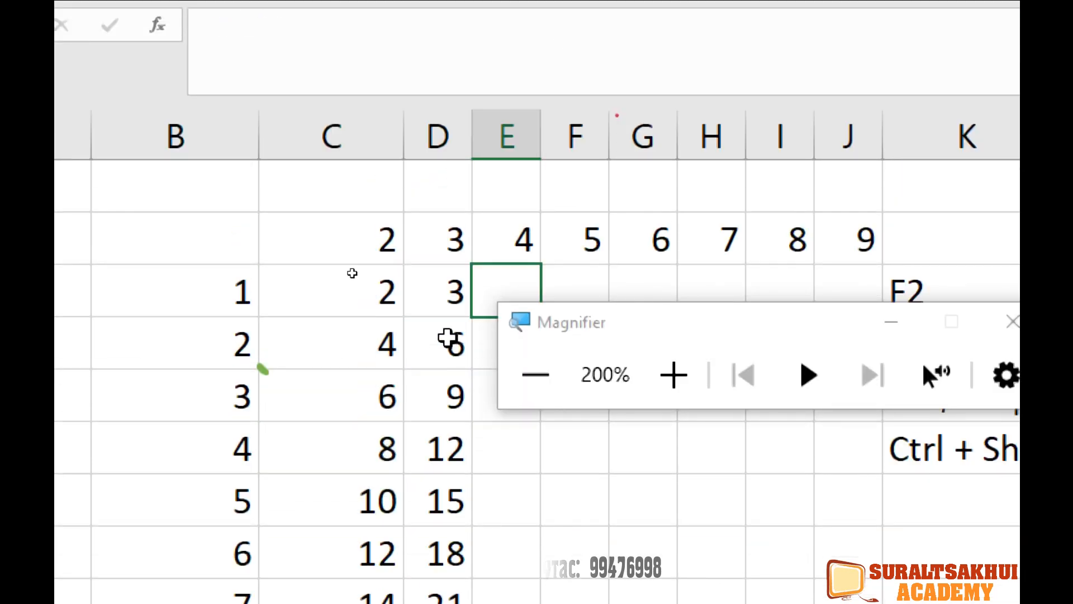
scroll(426, 321, "down", 1)
scroll(426, 324, "up", 1)
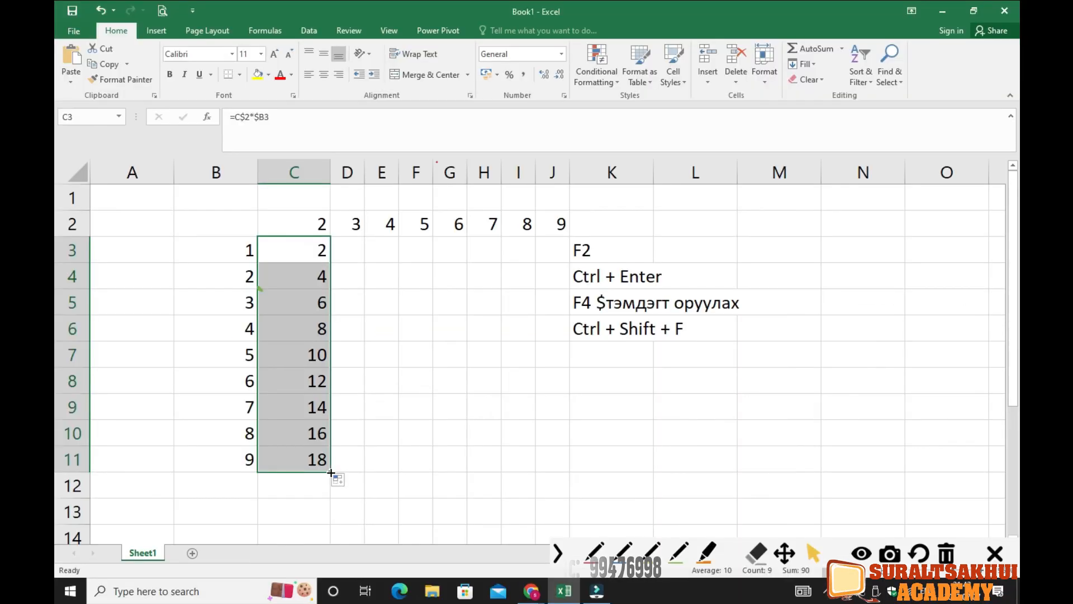
Fill the formulas in C3:C11 across through column J to complete the multiplication table, and deselect the range
left_click_drag(331, 472, 568, 462)
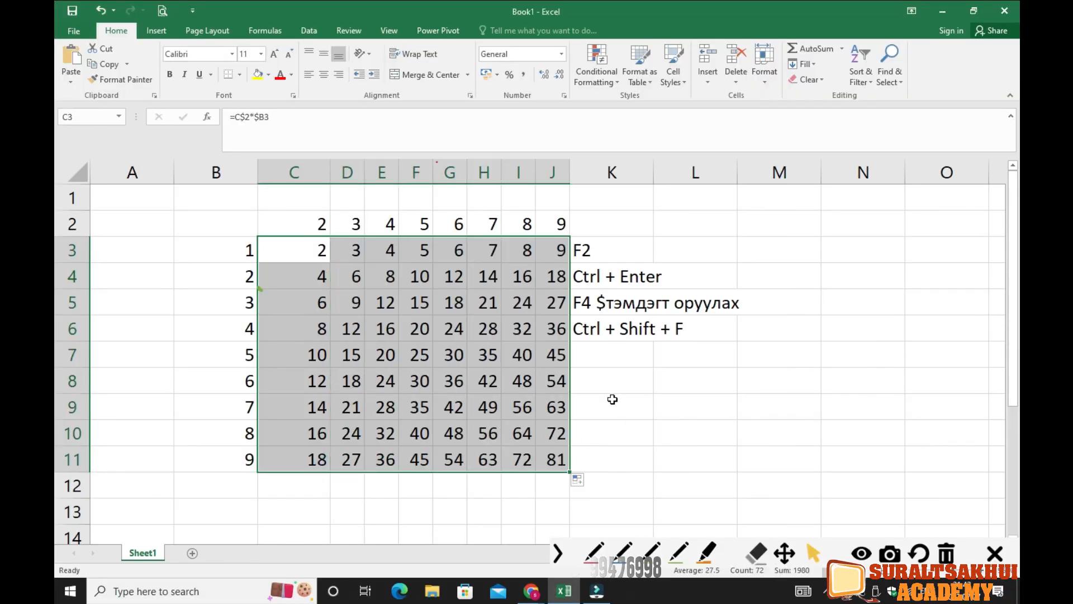
left_click(610, 377)
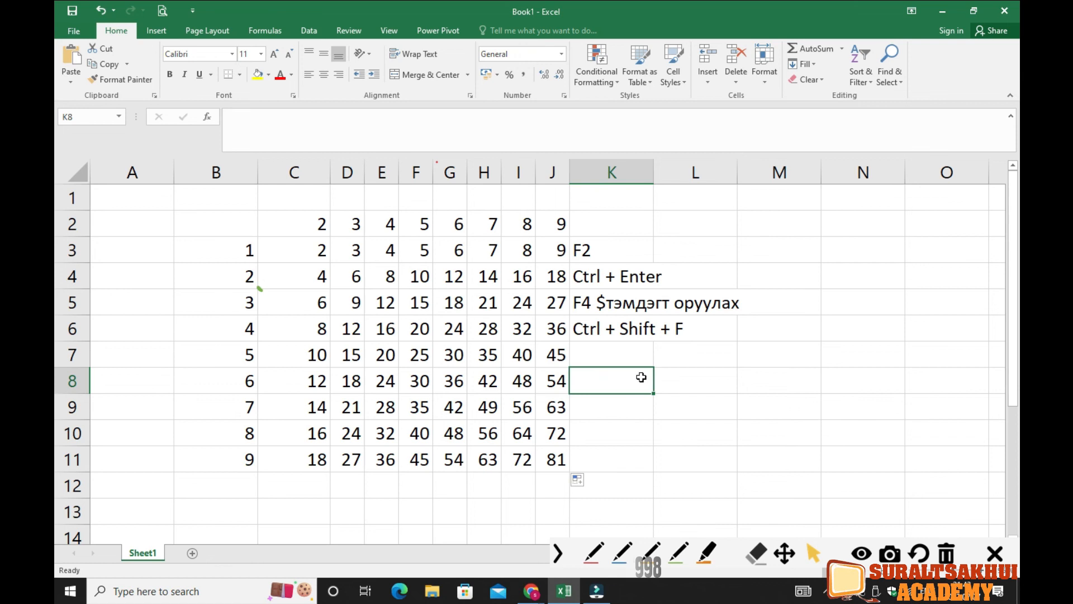
left_click(660, 398)
left_click(622, 430)
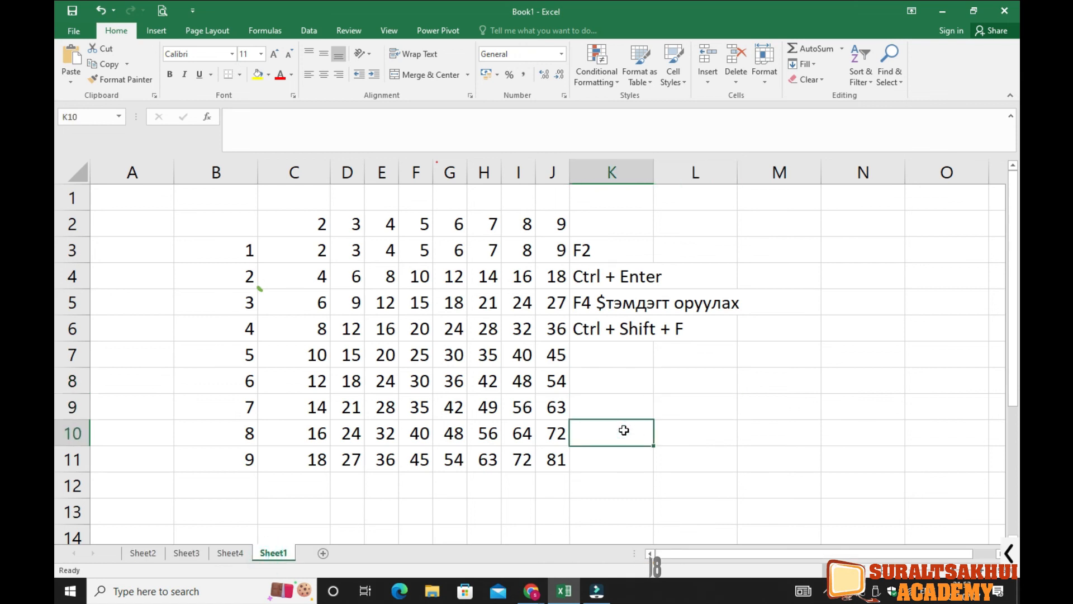